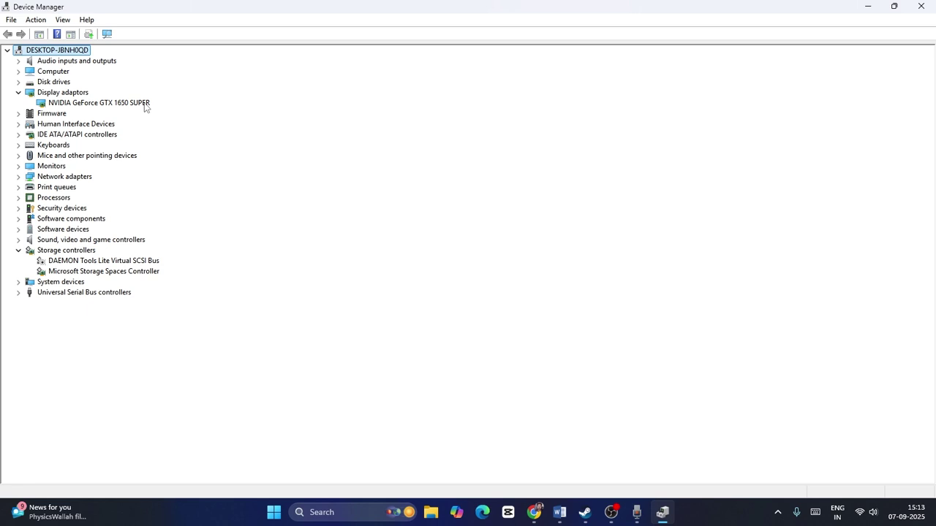
- Check the actions offered for the NVIDIA GeForce GTX 1650 SUPER display adaptor, then close Device Manager
right_click(145, 107)
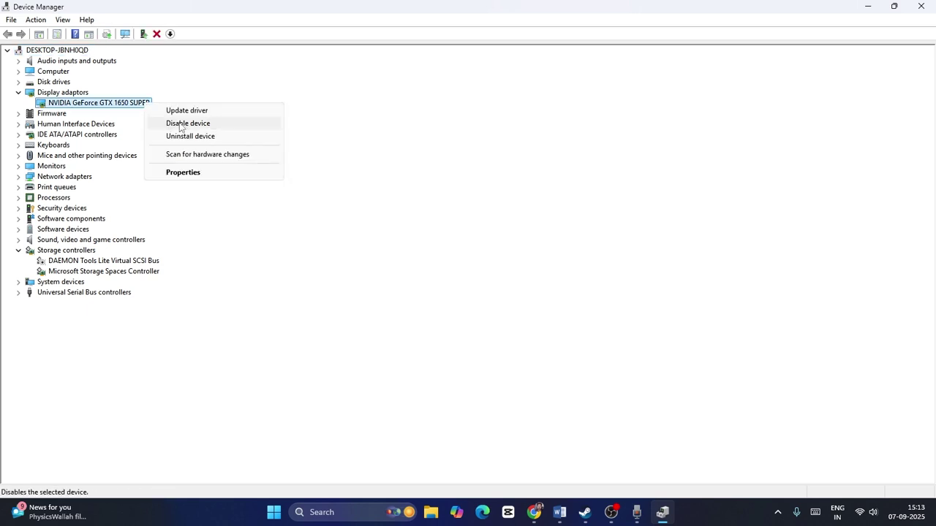
click(367, 162)
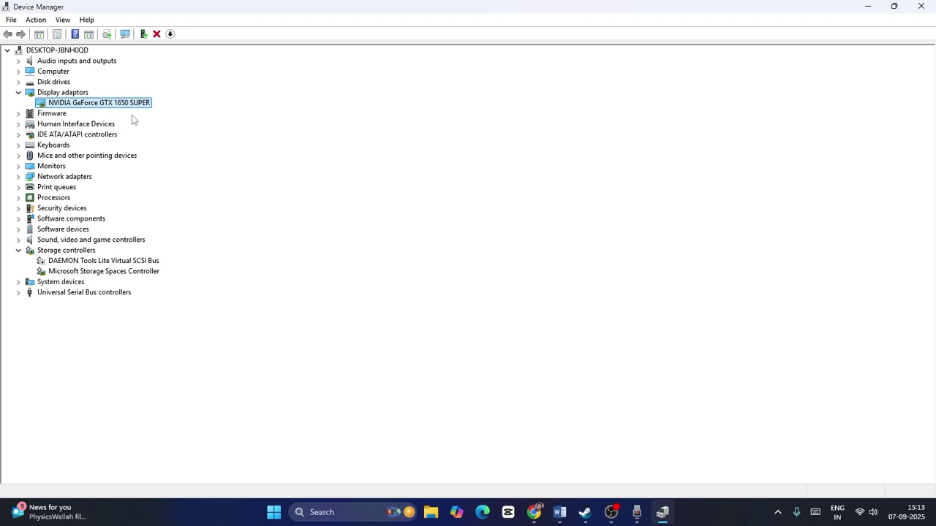
click(921, 6)
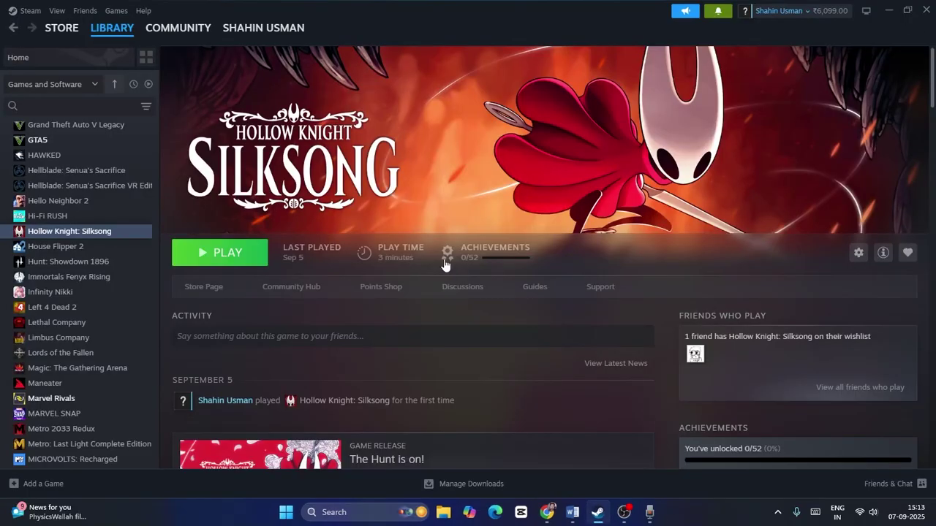
- Switch to the Word document and read Step 2 on performing a clean graphics card driver installation
click(572, 512)
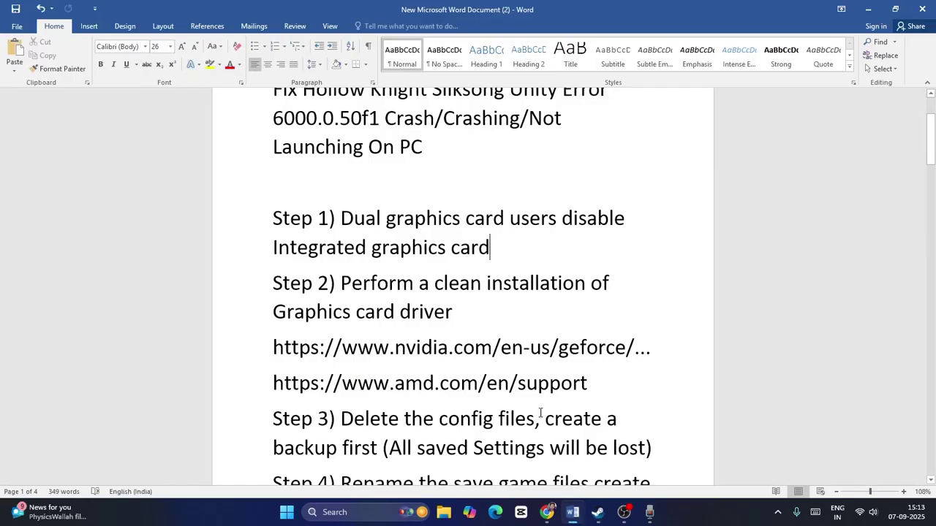
scroll(423, 194, down, 2)
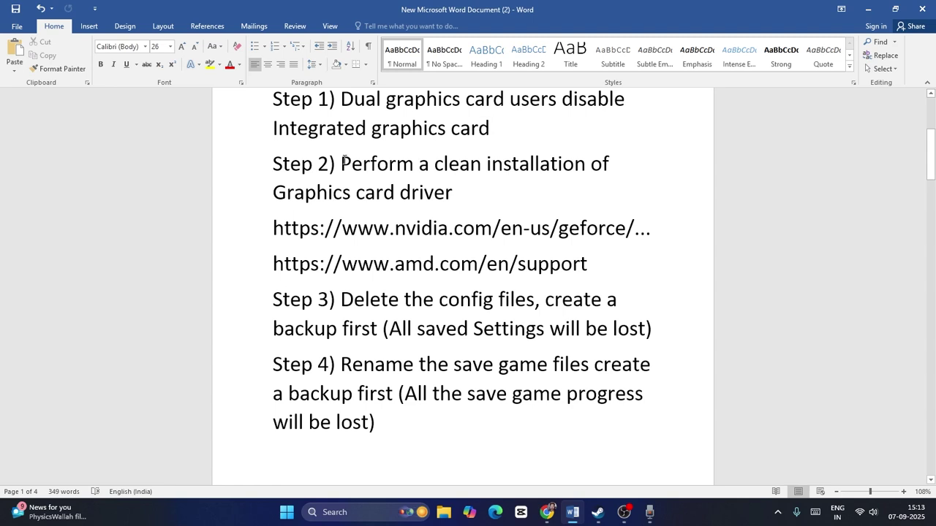
drag(342, 161, 455, 194)
click(495, 209)
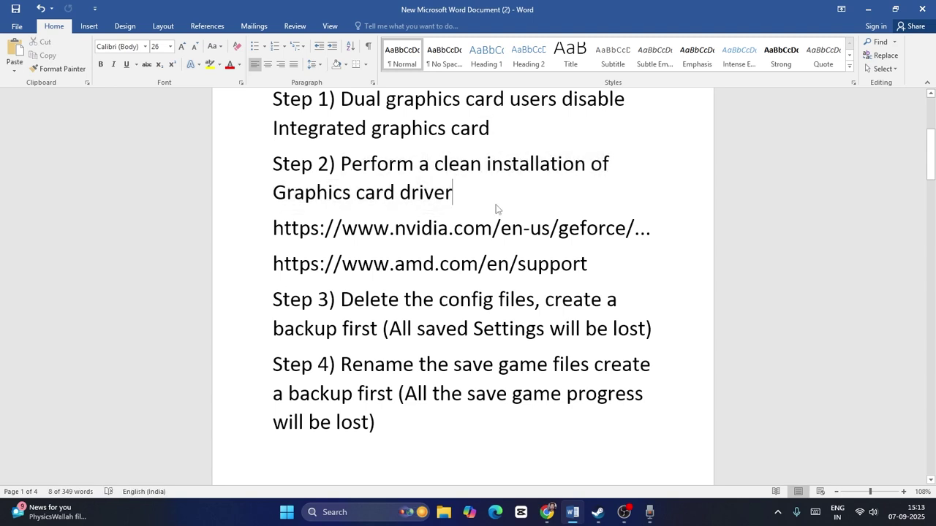
- In Chrome, search NVIDIA's driver page for GeForce drivers and check the newest Game Ready Driver's version and release date
click(547, 512)
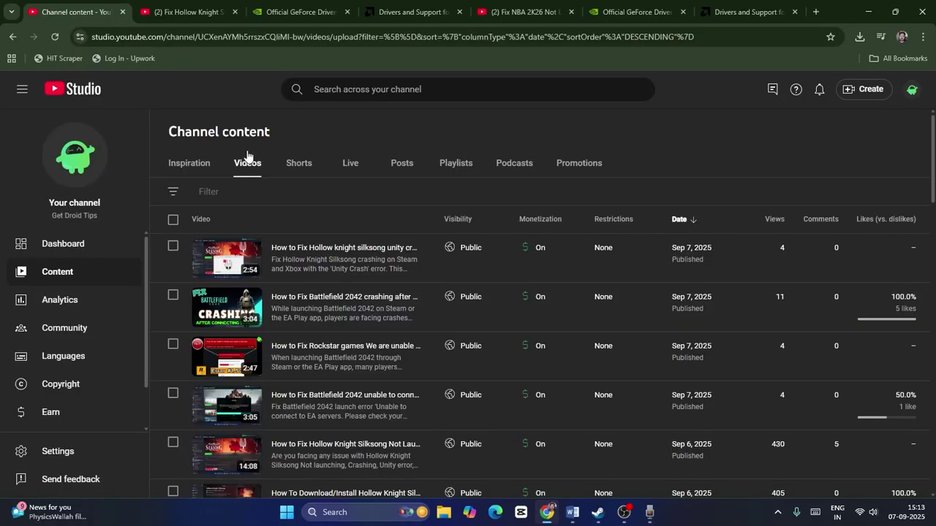
click(296, 12)
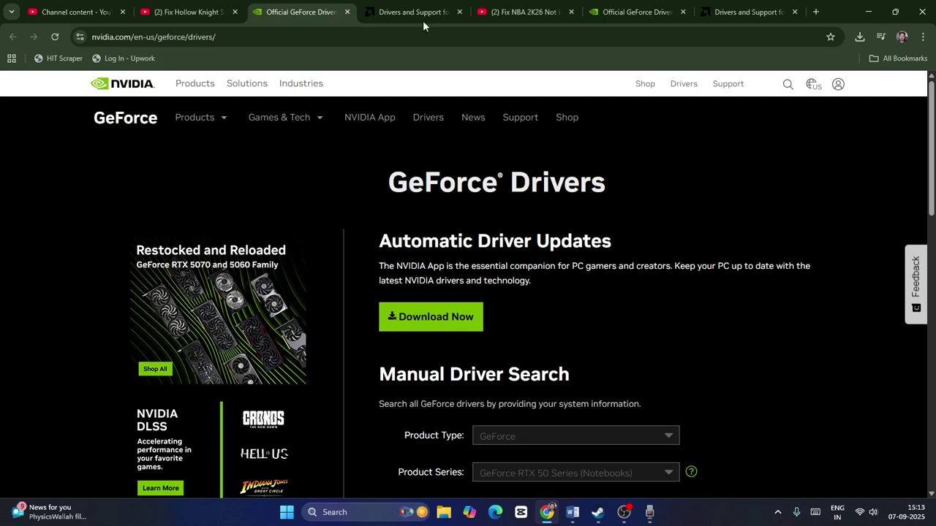
scroll(715, 197, down, 3)
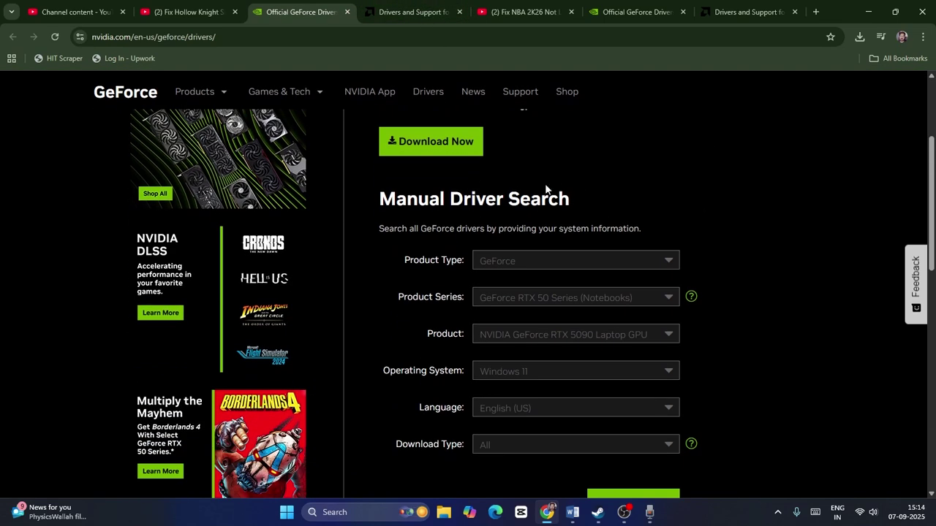
scroll(682, 186, down, 2)
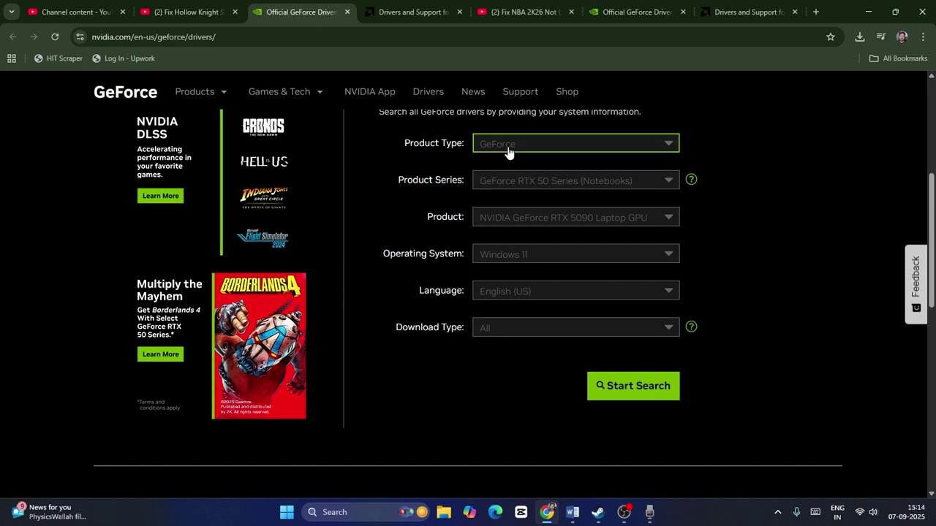
click(507, 150)
click(517, 163)
click(625, 385)
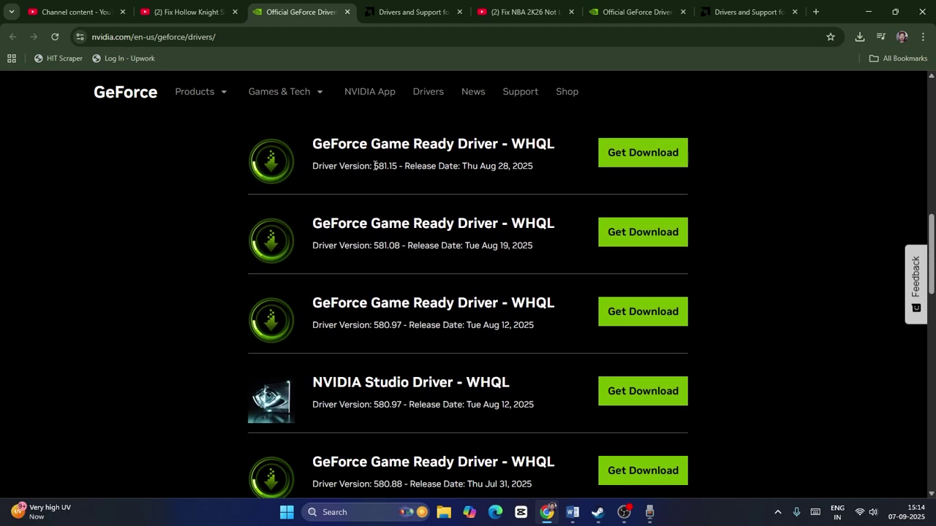
drag(374, 166, 530, 173)
click(544, 182)
- Look up AMD drivers for Graphics, Radeon RX, Radeon RX 5000 Series, AMD Radeon RX 5700, and view the operating system list
click(409, 12)
scroll(321, 219, down, 4)
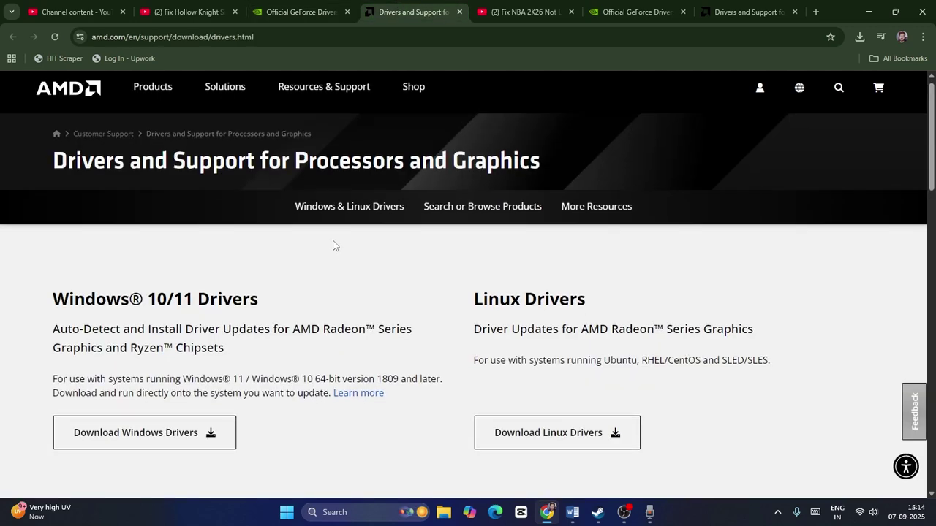
scroll(319, 214, down, 2)
click(122, 227)
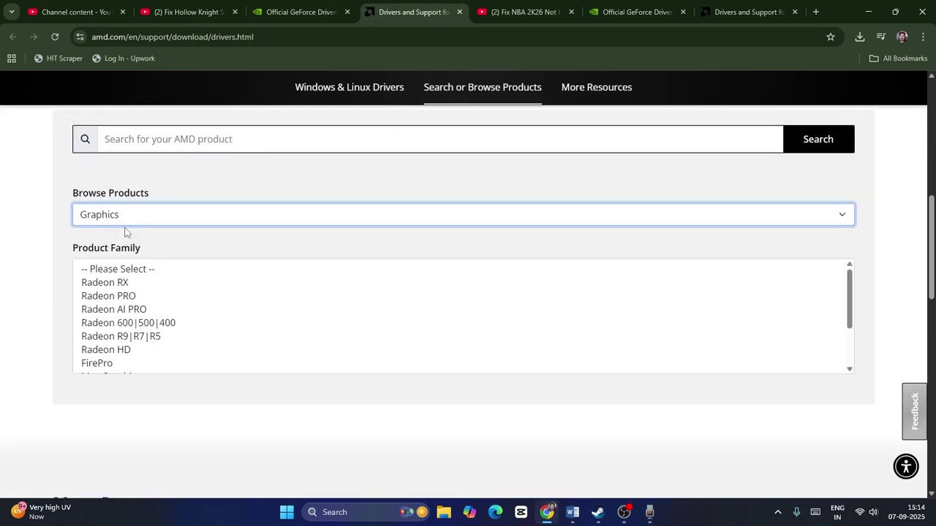
click(107, 285)
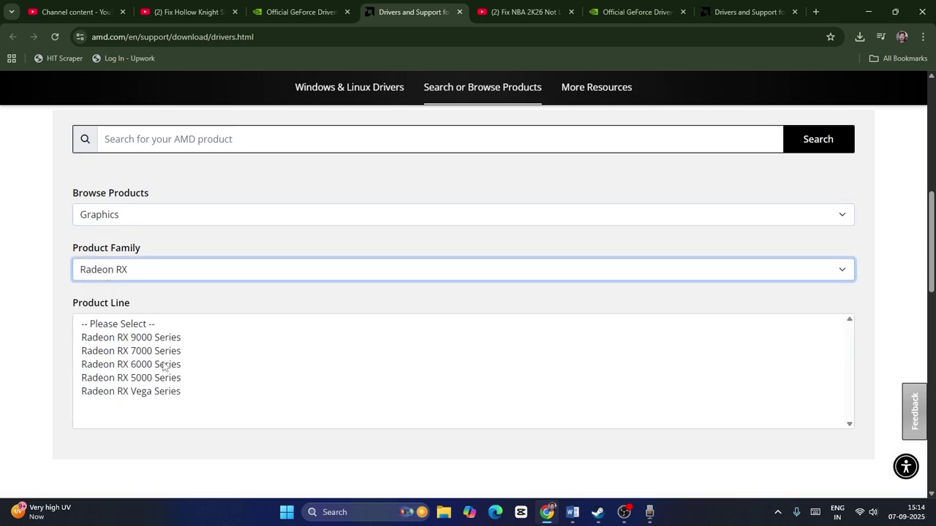
click(167, 378)
click(167, 416)
scroll(176, 365, down, 2)
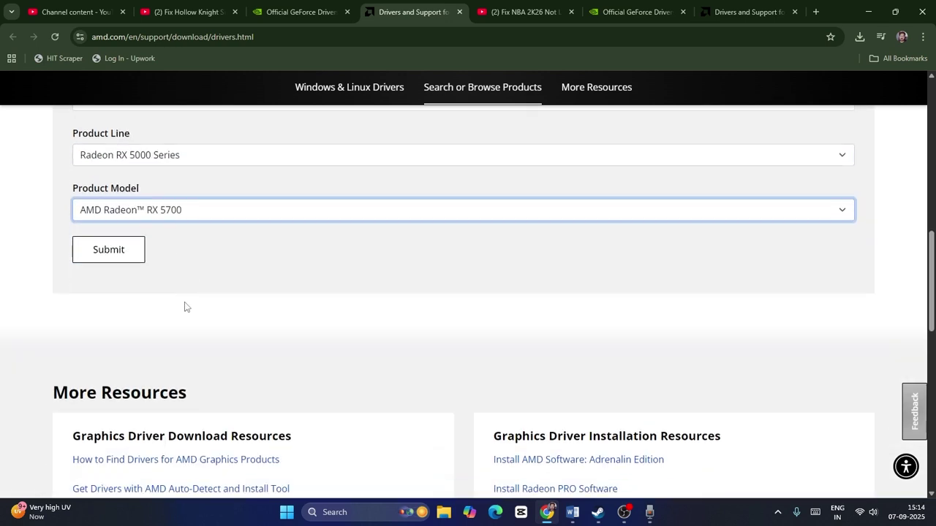
click(121, 242)
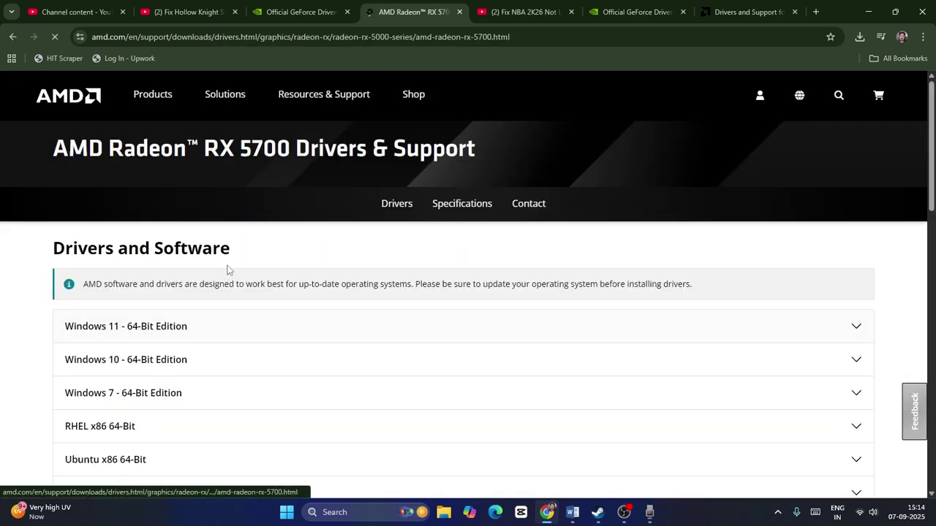
scroll(219, 267, down, 1)
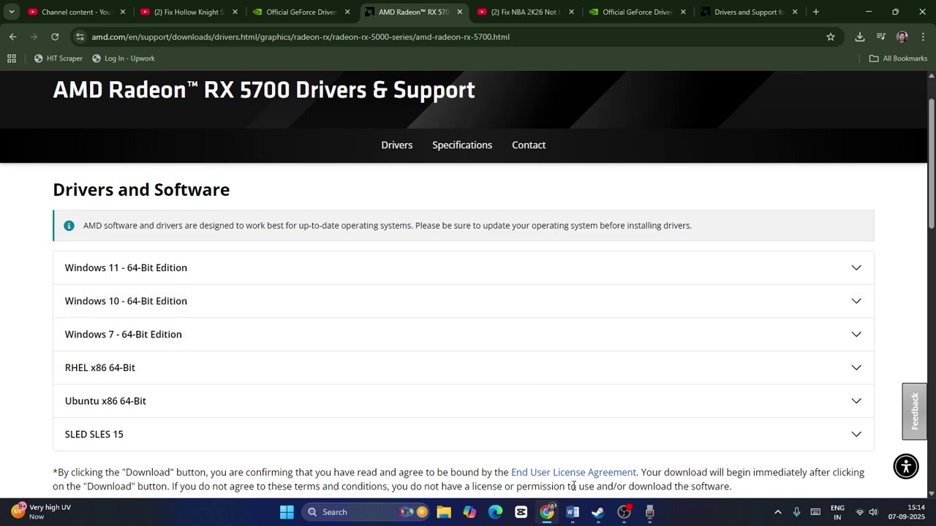
- Switch to the Word document to read Step 3 on deleting the config files, then minimise Word and the browser
click(573, 512)
scroll(452, 215, down, 3)
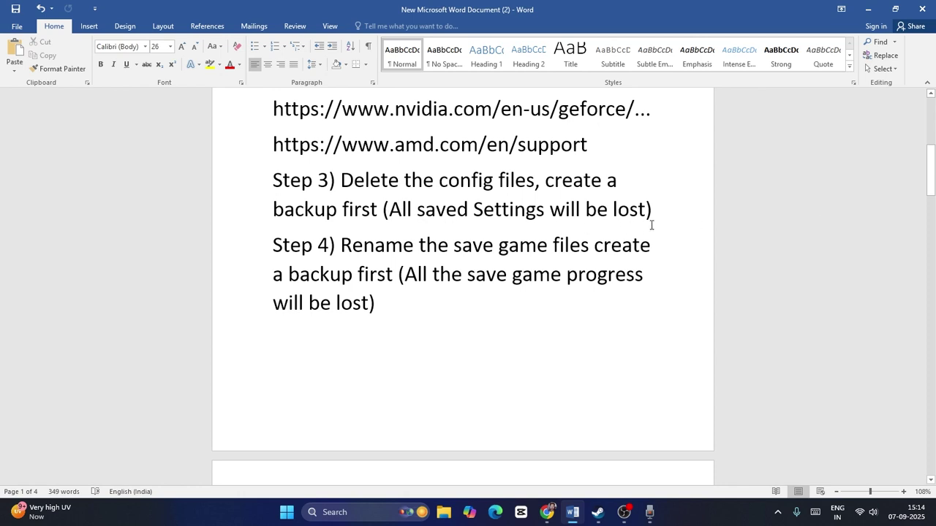
click(868, 10)
click(860, 17)
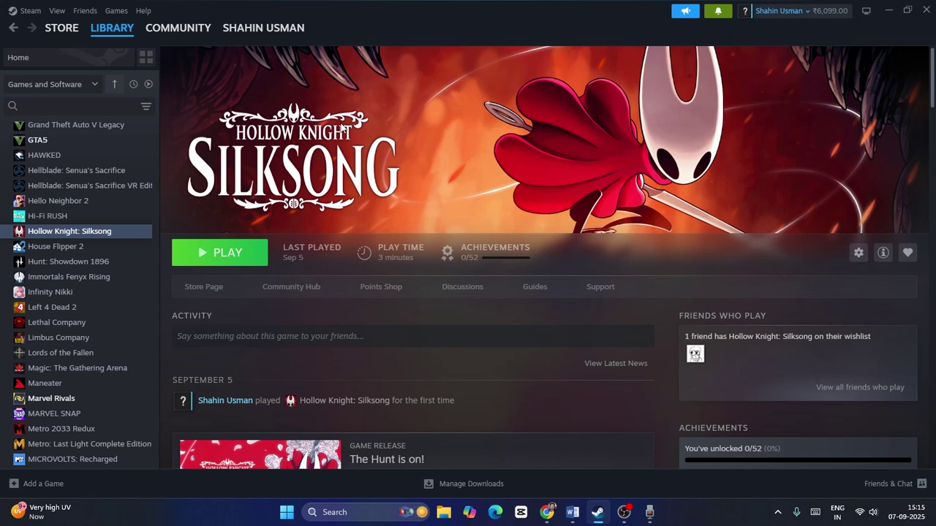
- In File Explorer, open the folder C:\Users\ADMIN\AppData\LocalLow\Team Cherry
click(442, 515)
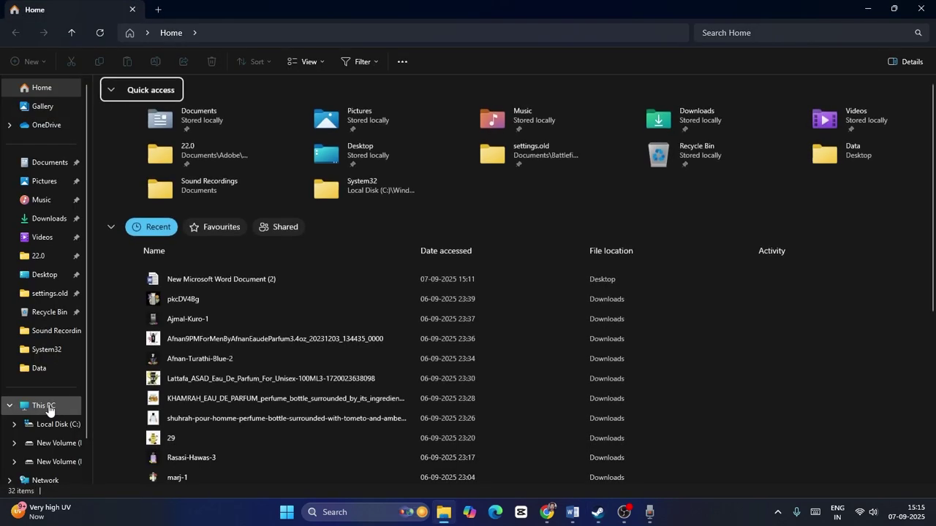
click(49, 408)
double_click(210, 120)
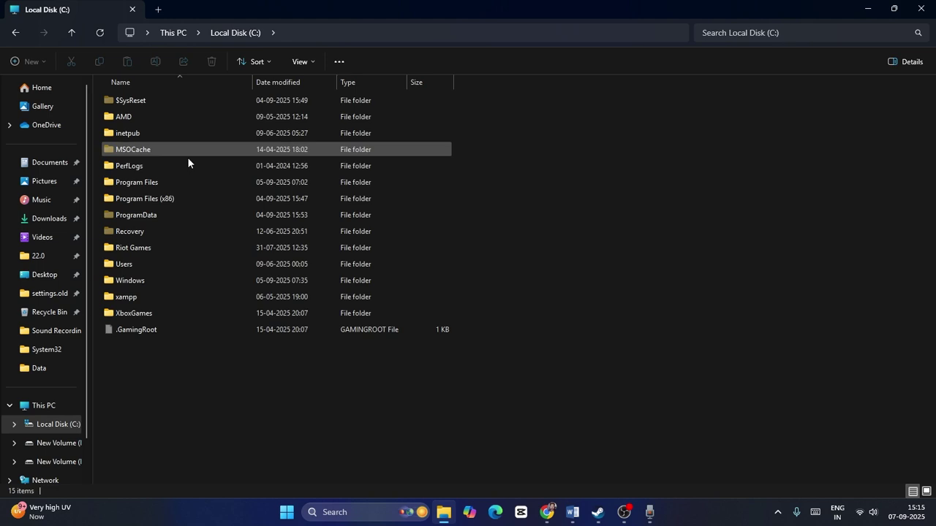
double_click(124, 264)
double_click(152, 101)
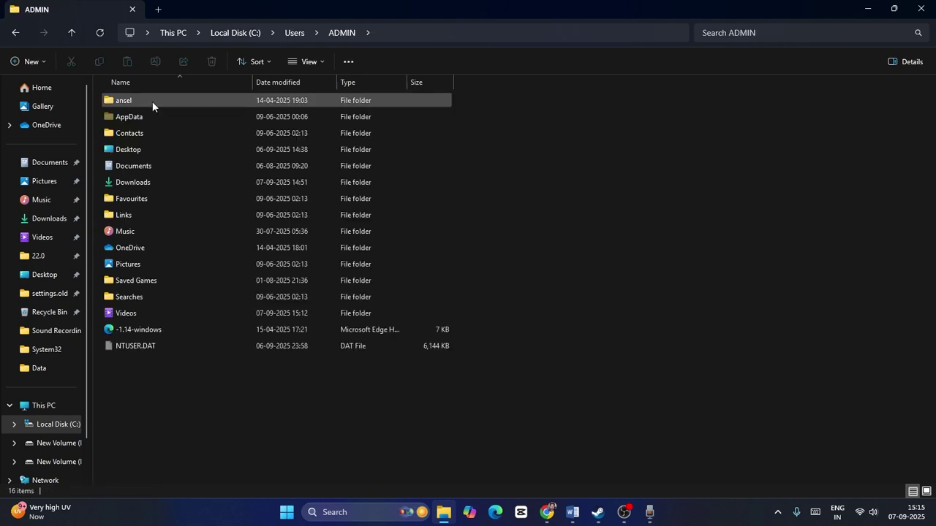
double_click(144, 117)
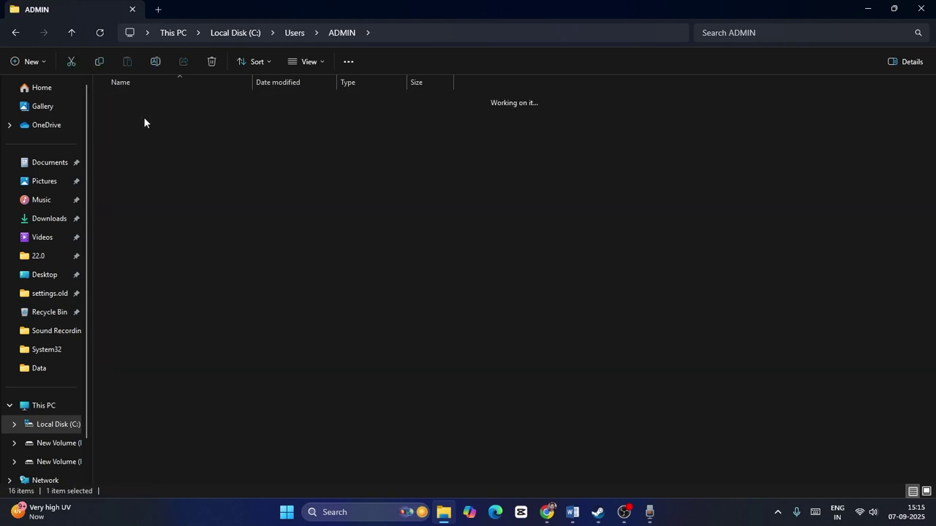
double_click(151, 119)
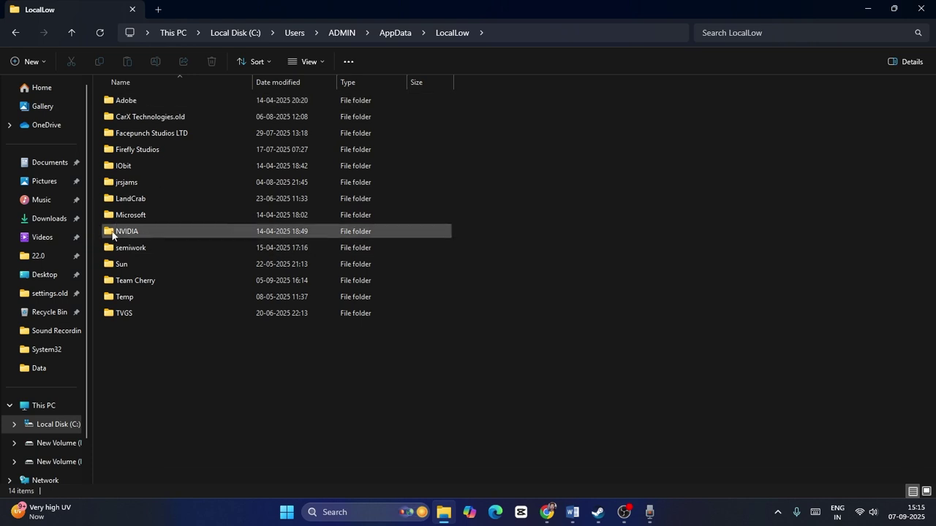
double_click(152, 284)
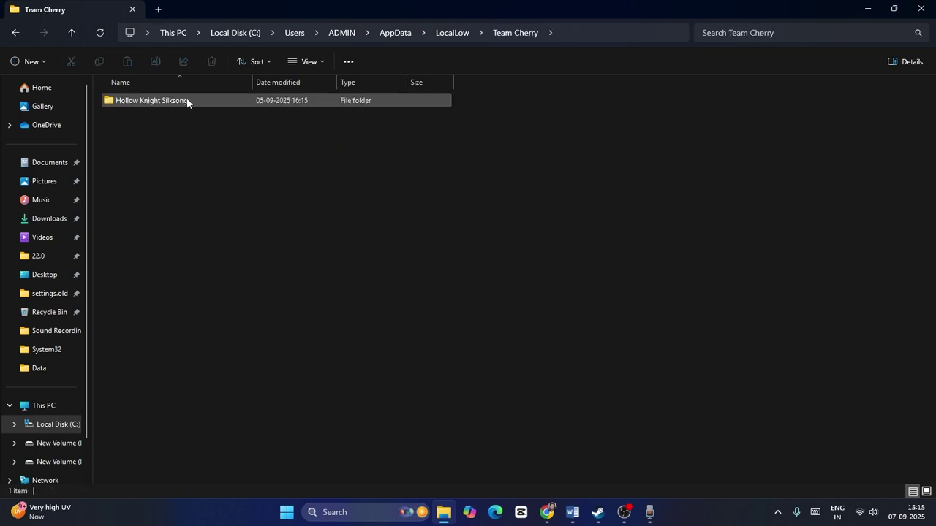
- Copy the Hollow Knight Silksong folder for a backup and bring the desktop into view
click(187, 103)
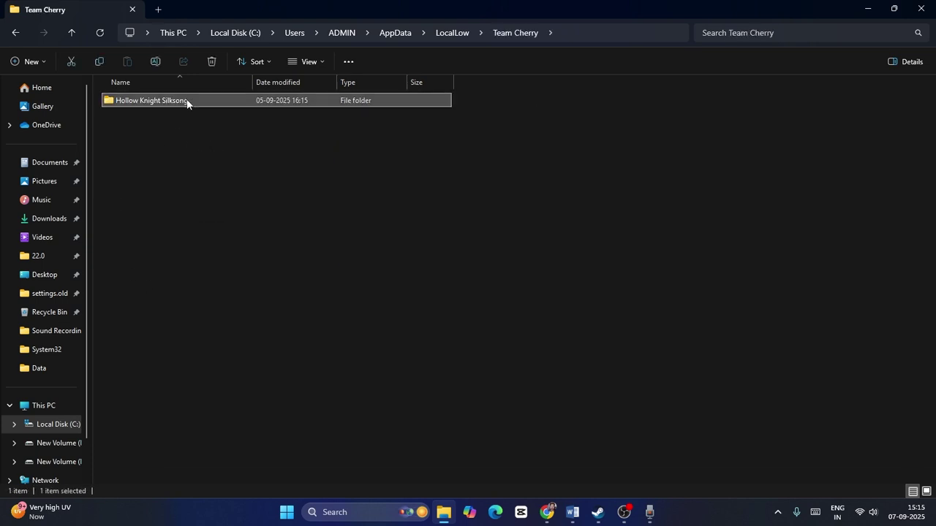
right_click(187, 100)
click(241, 117)
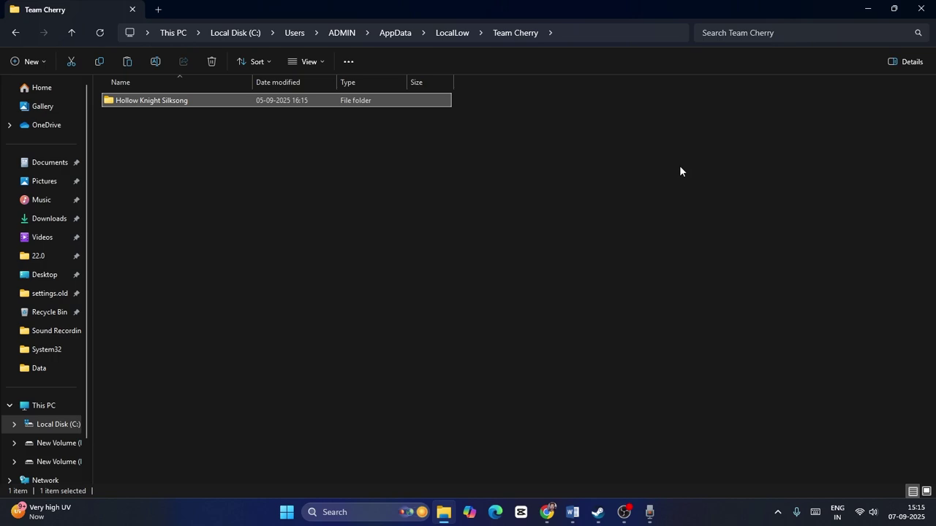
click(873, 16)
click(886, 16)
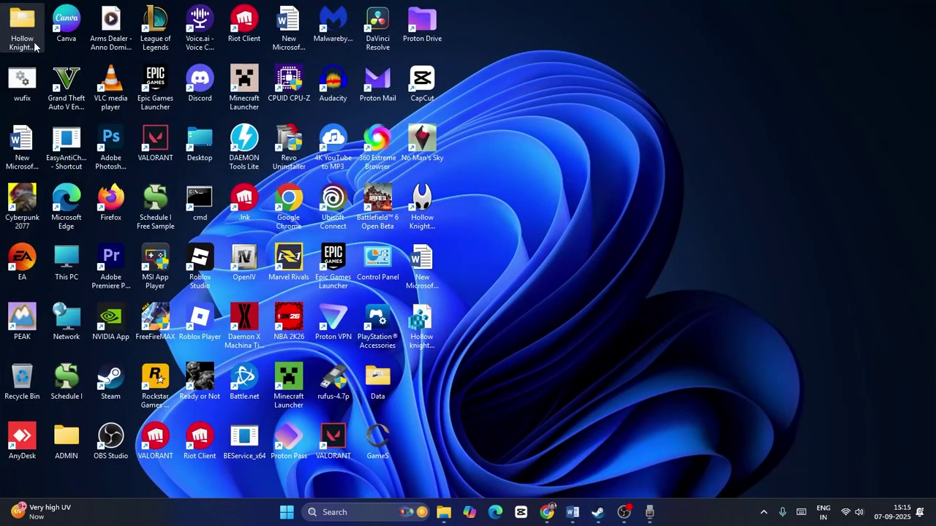
- Close the Team Cherry folder window and read Step 4 on renaming the save game files in the Word document
click(444, 512)
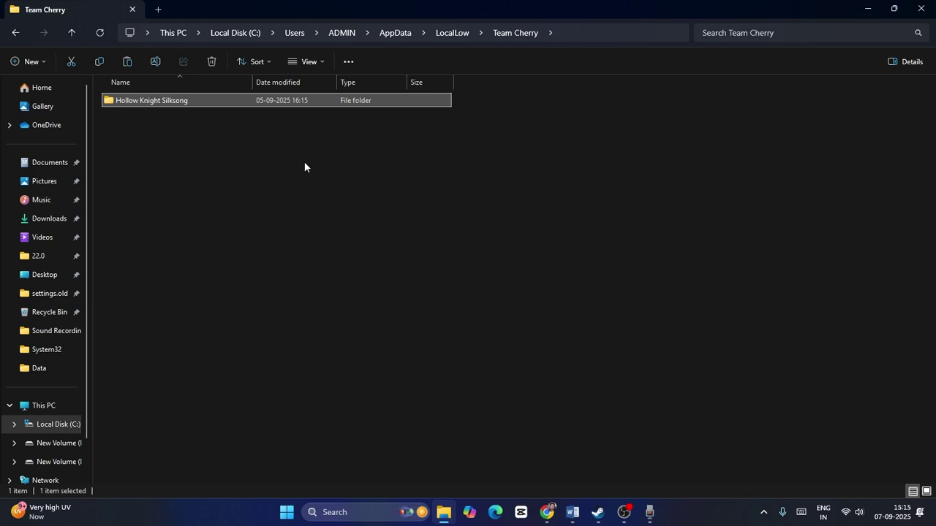
click(921, 9)
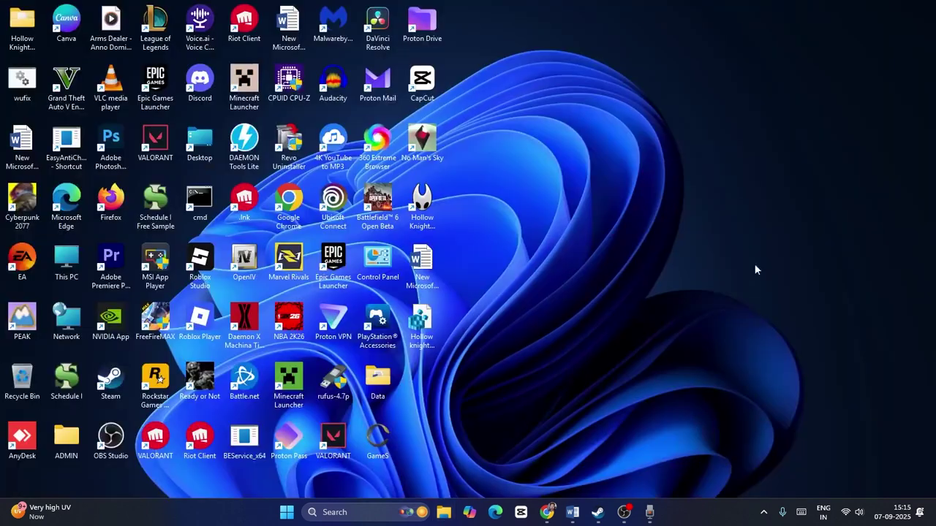
click(573, 512)
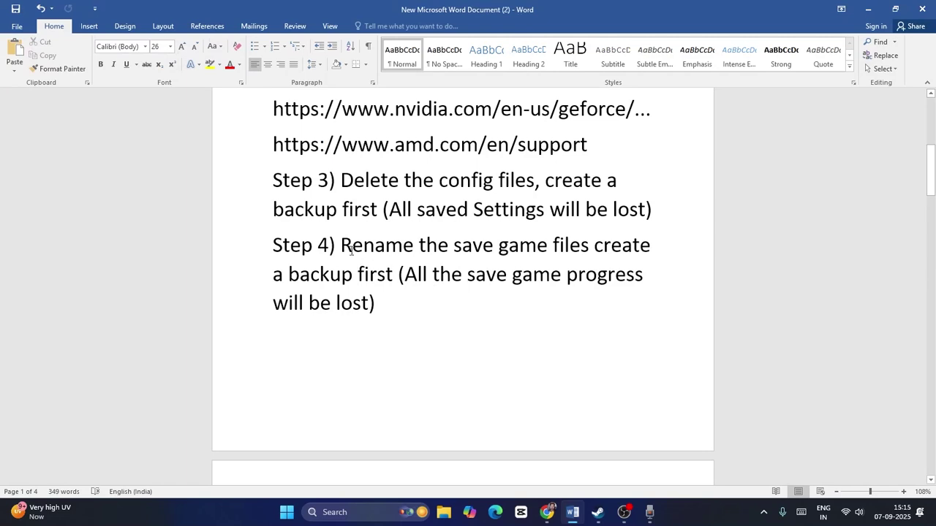
drag(367, 246, 395, 272)
click(417, 325)
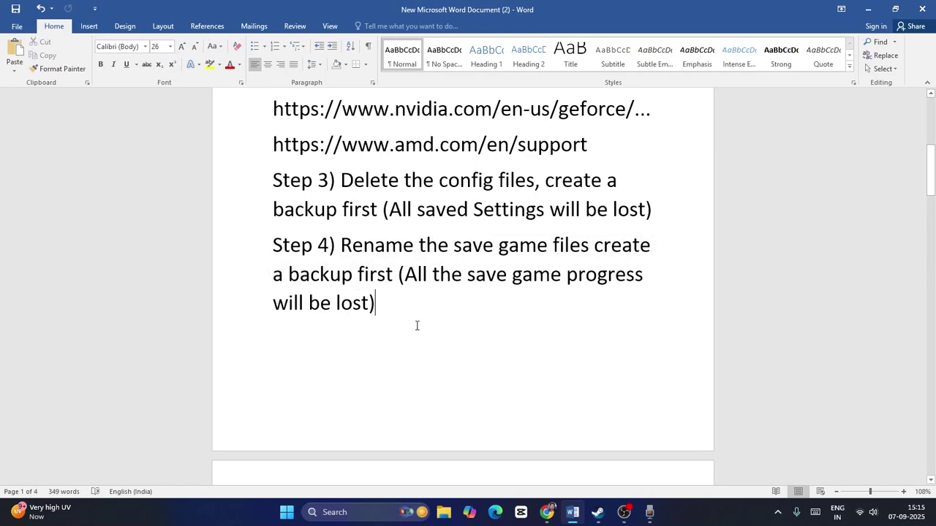
- Search Windows for "registry" and open the Registry Editor
click(385, 515)
text(re)
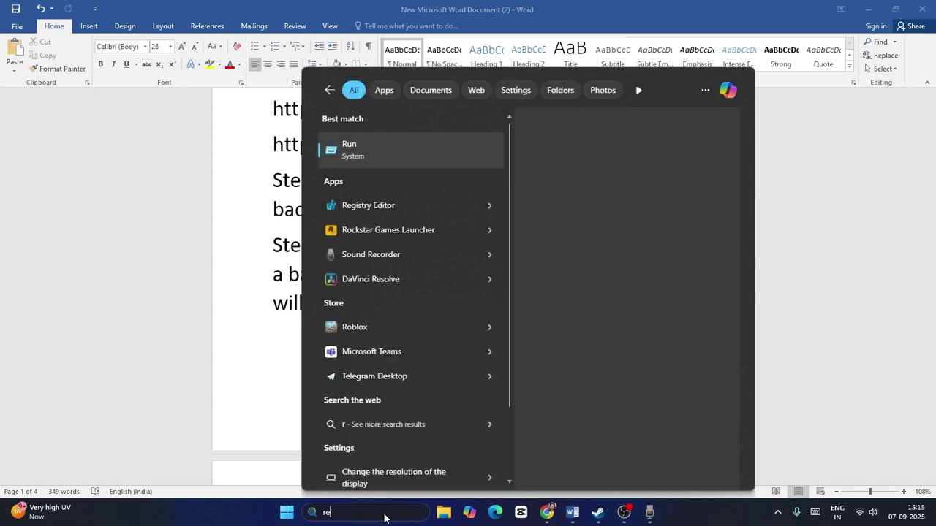
text(gistry)
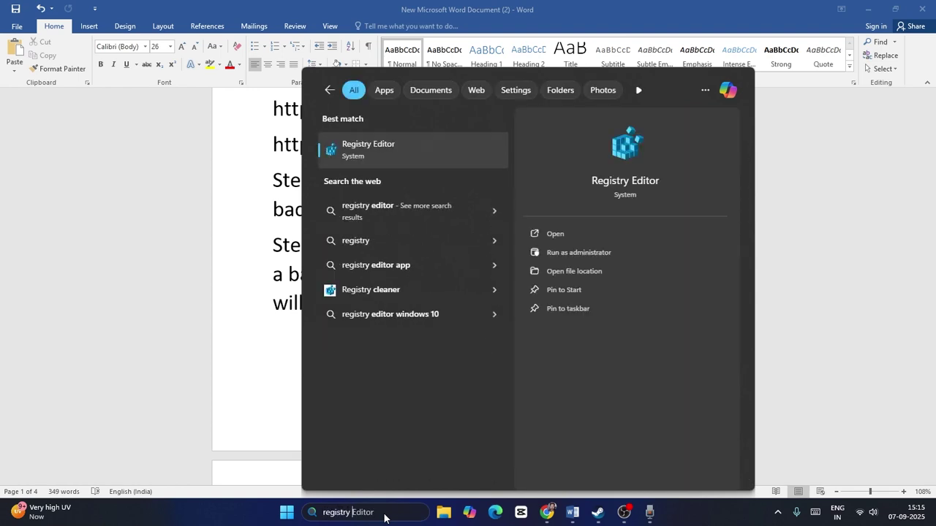
click(470, 151)
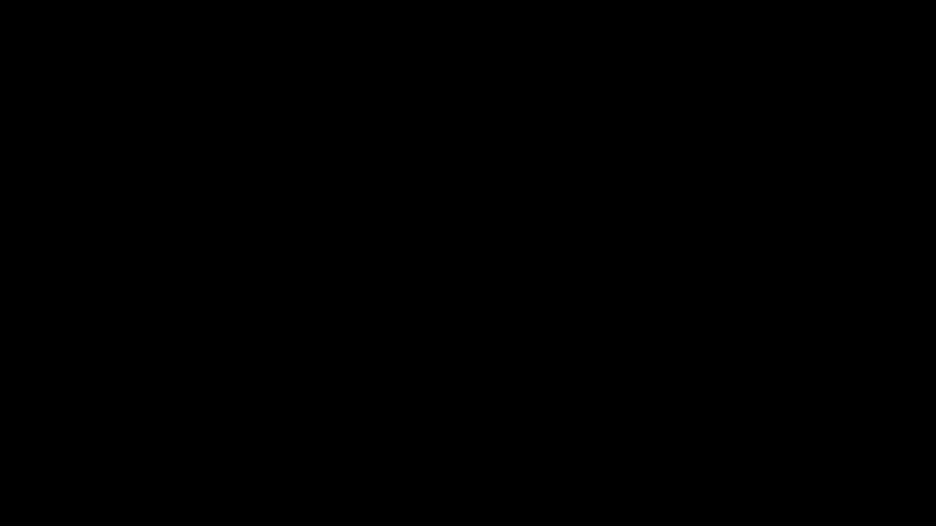
- Open the registry key HKEY_CURRENT_USER\Software\Team Cherry\Hollow Knight Silksong
scroll(117, 295, up, 15)
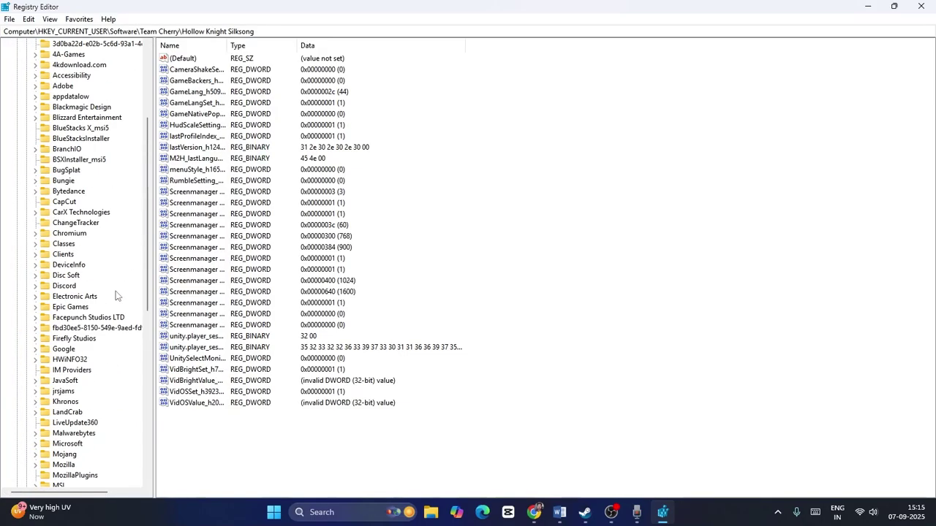
click(25, 170)
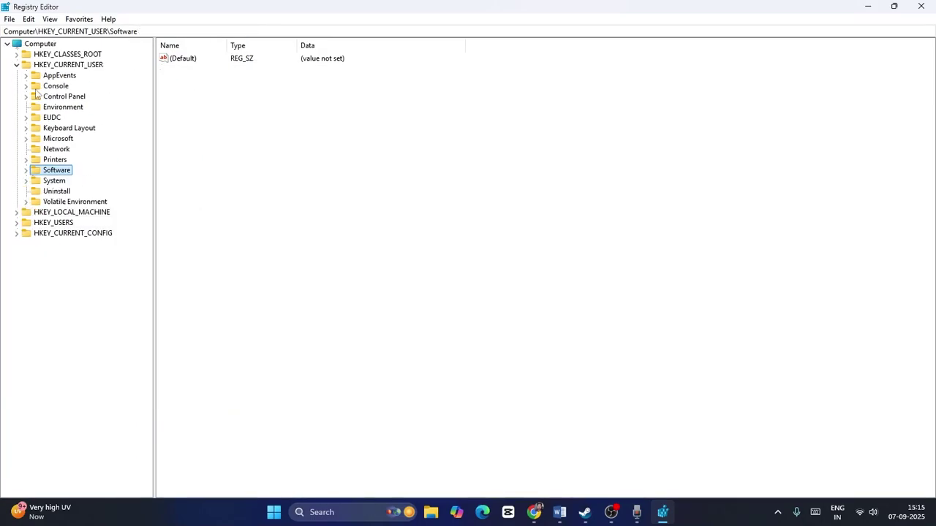
click(16, 65)
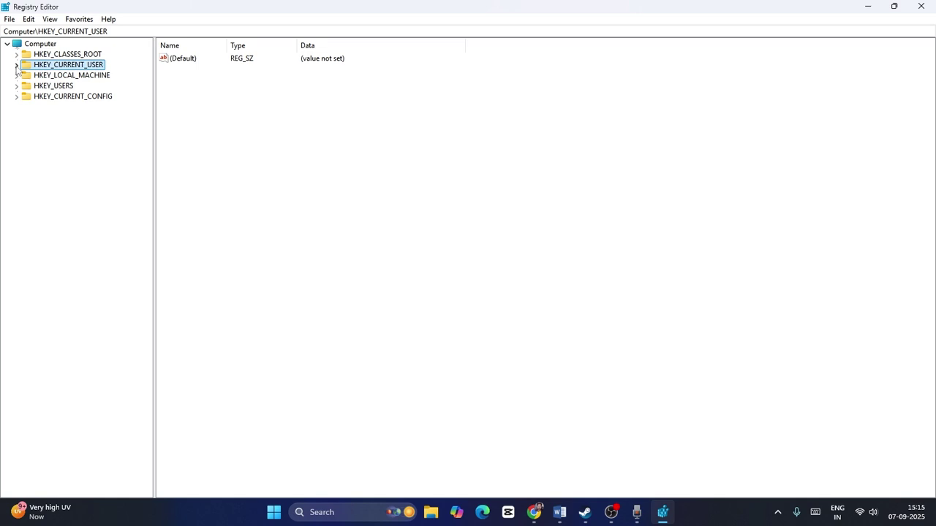
click(16, 65)
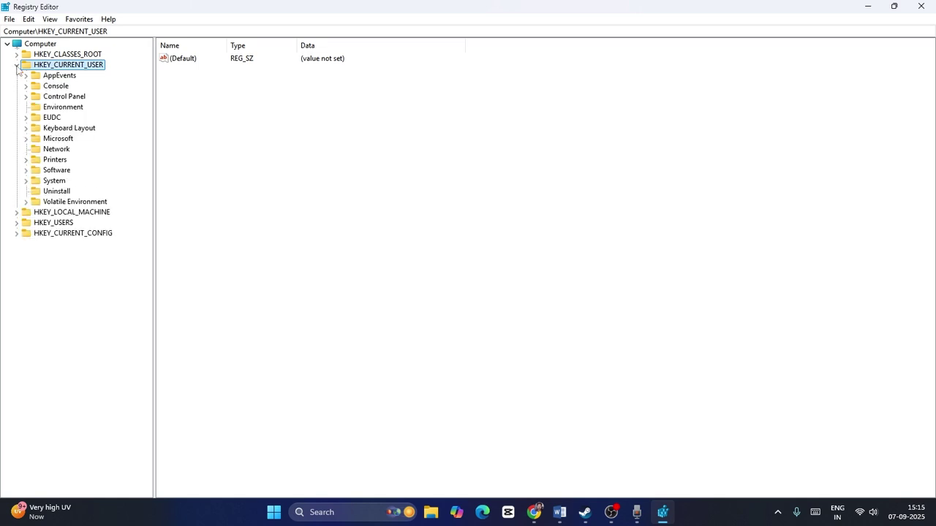
click(26, 171)
scroll(98, 267, down, 12)
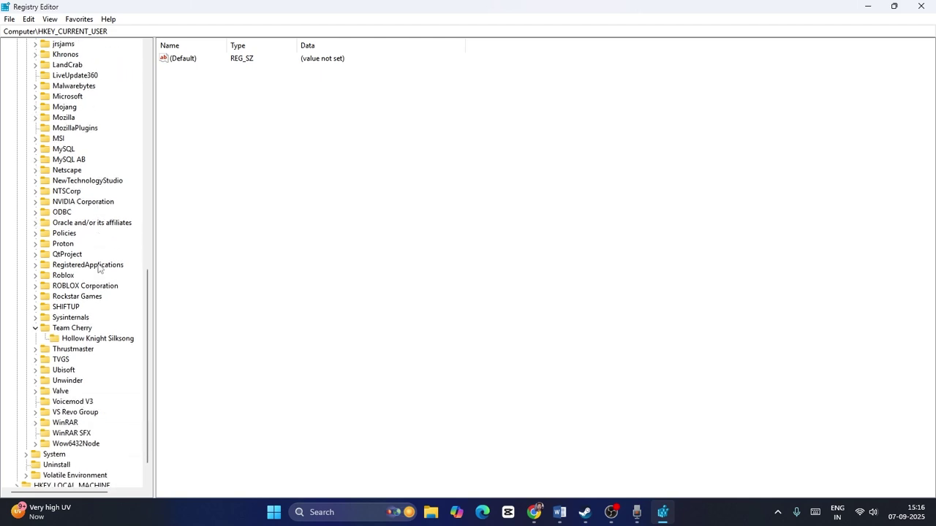
click(100, 340)
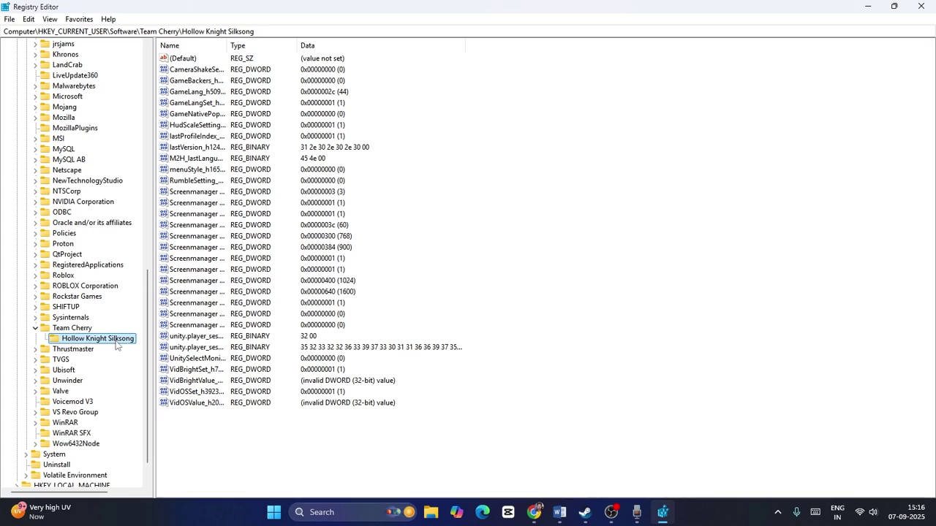
right_click(119, 341)
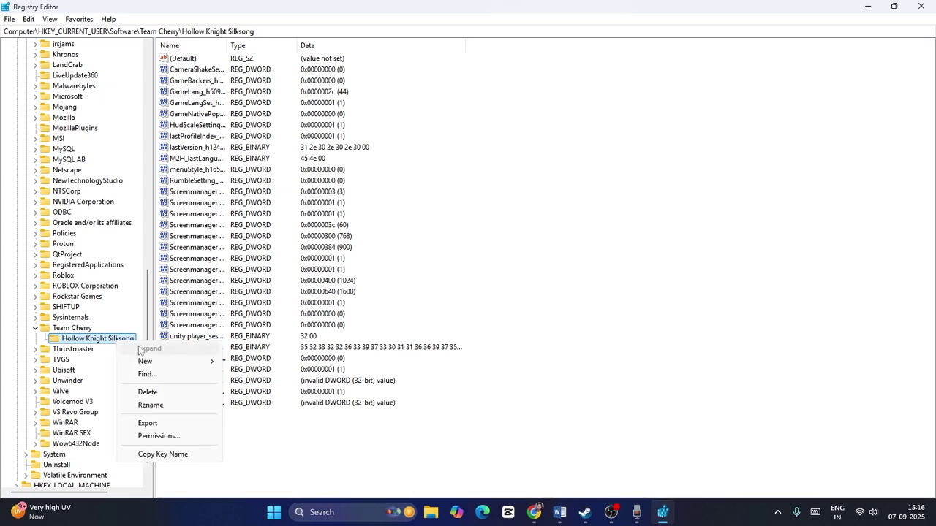
click(150, 423)
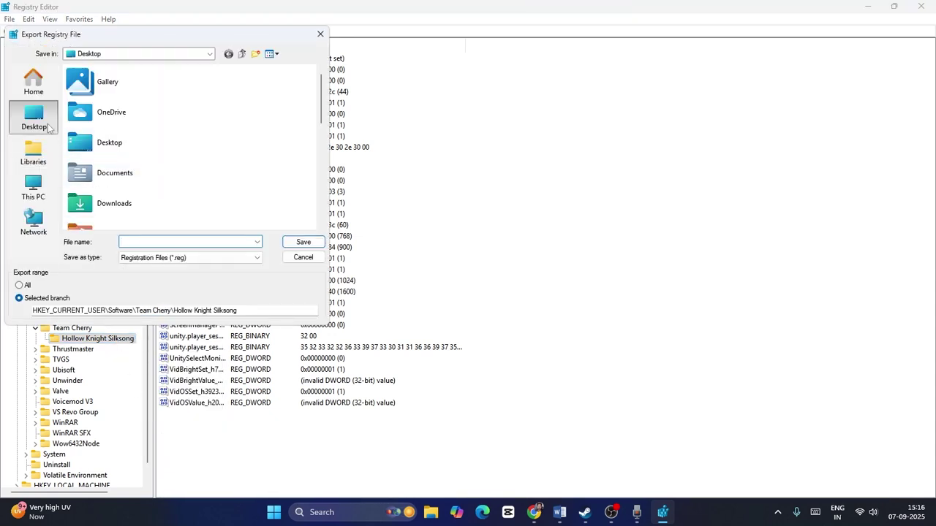
double_click(94, 144)
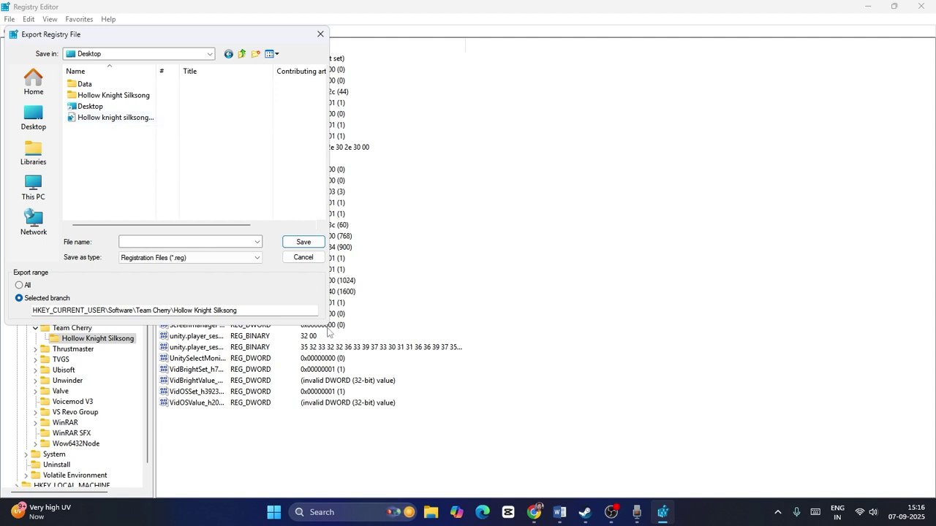
click(304, 257)
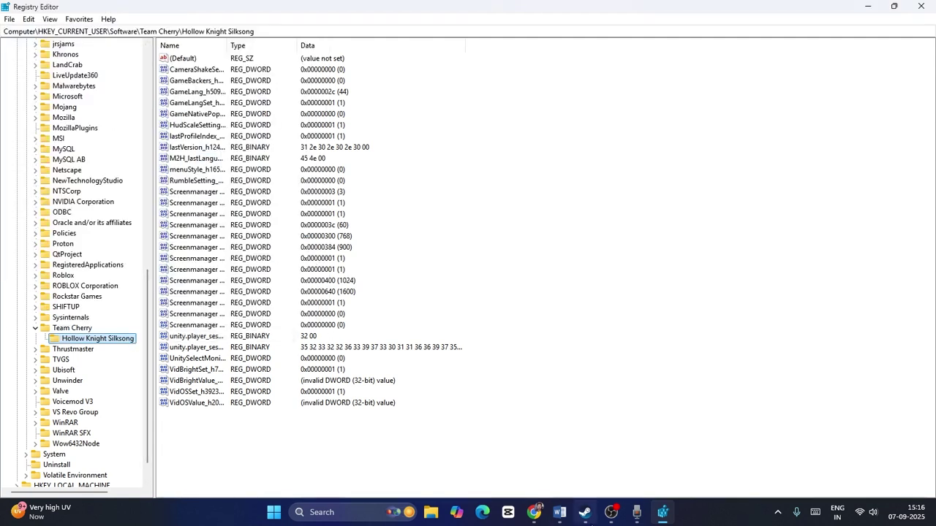
- Close the Registry Editor and read Step 5 on the Vertical Sync setting in the Word document
mouse_move(588, 521)
click(736, 395)
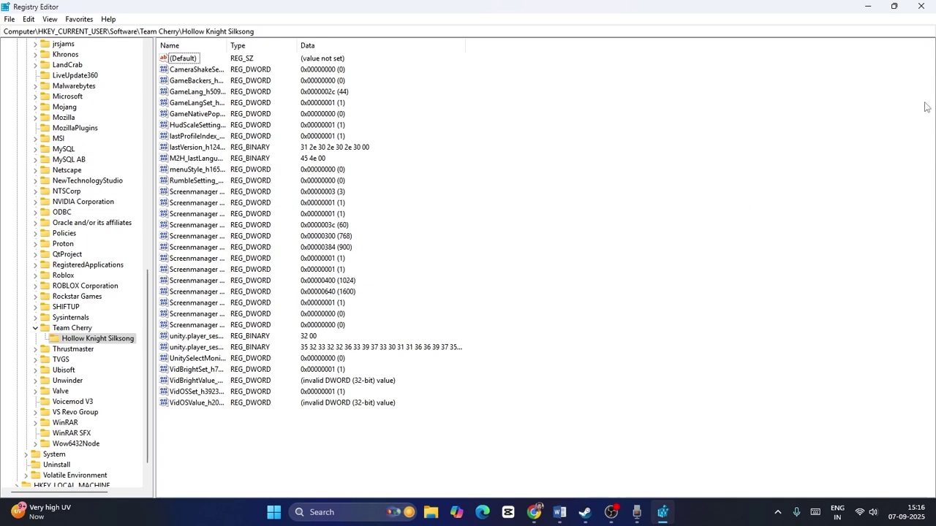
click(922, 8)
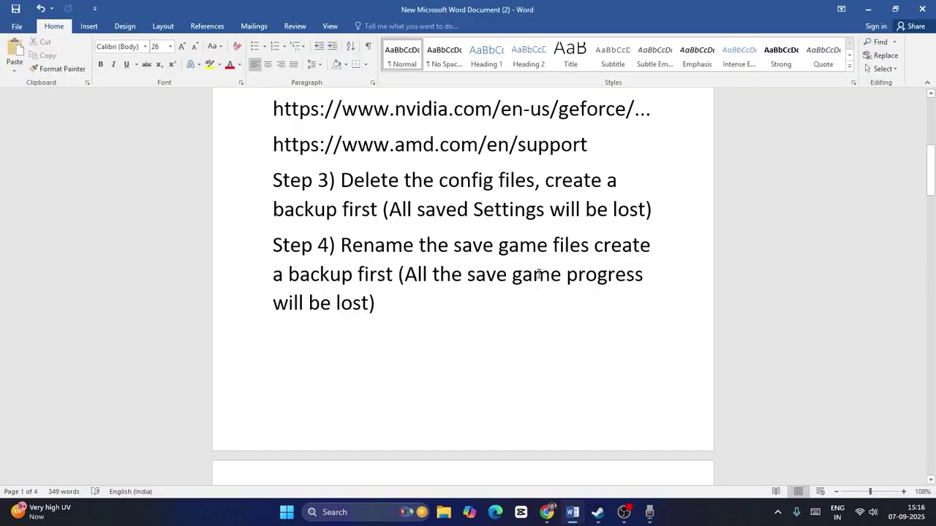
scroll(538, 274, down, 5)
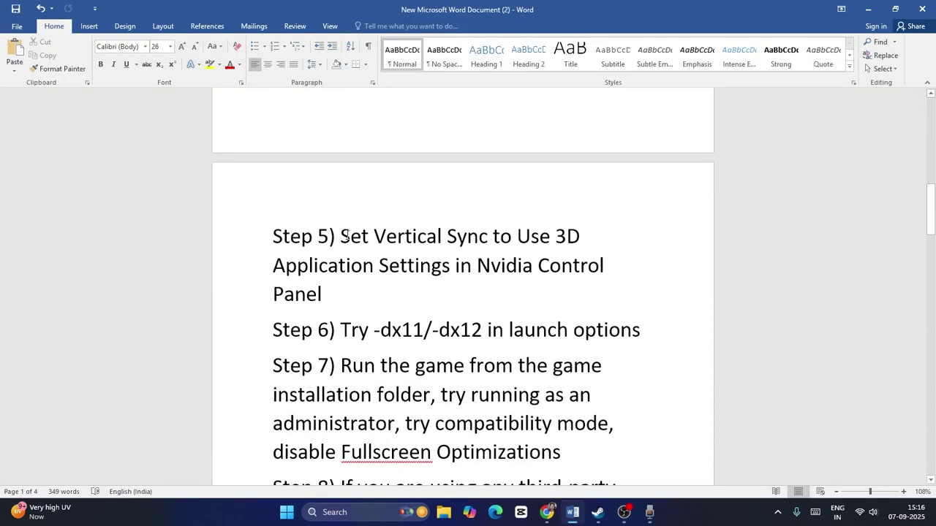
drag(344, 236, 411, 263)
drag(449, 266, 460, 308)
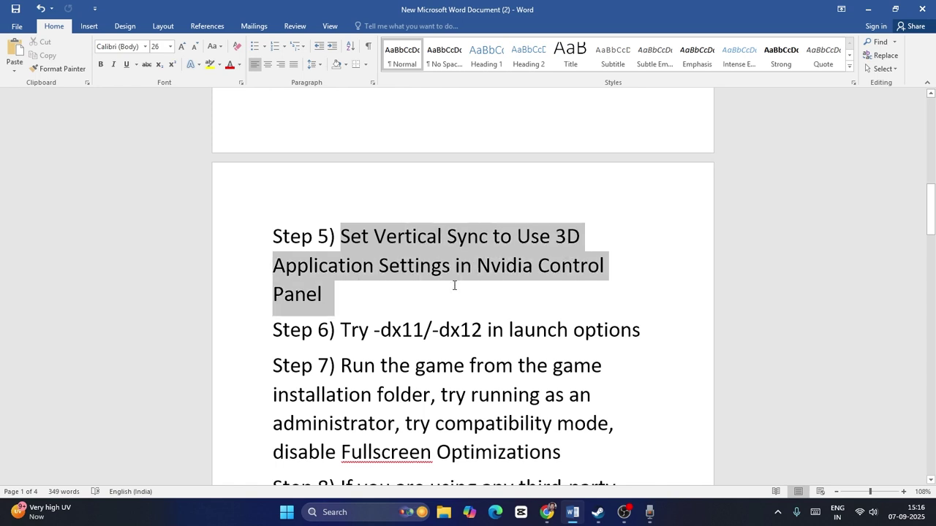
click(462, 305)
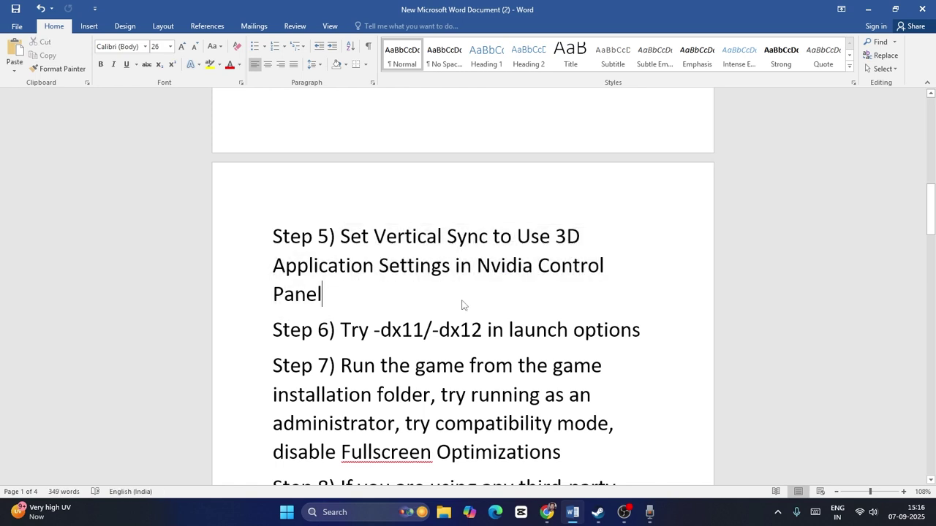
- Minimize Word, open the NVIDIA Control Panel from the desktop, and show the program-specific 3D settings for Hollow Knight Silksong
click(867, 9)
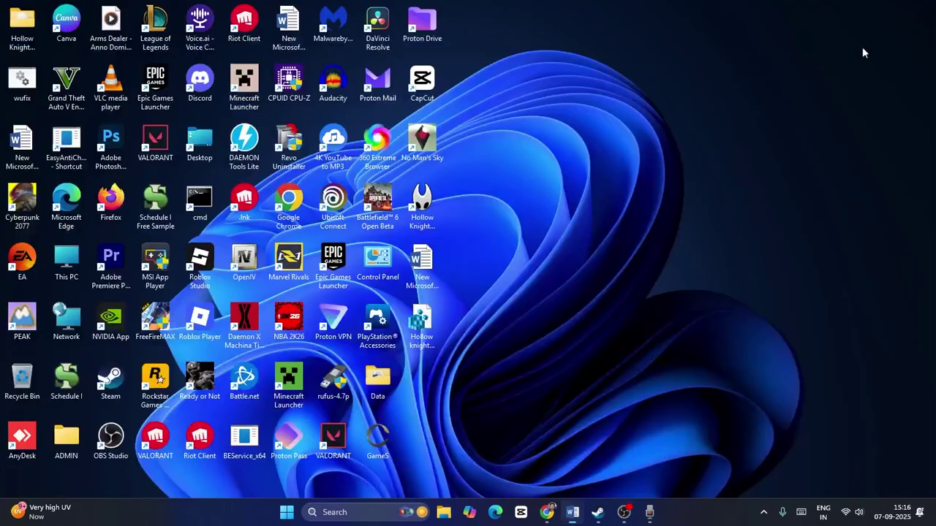
right_click(551, 126)
click(603, 342)
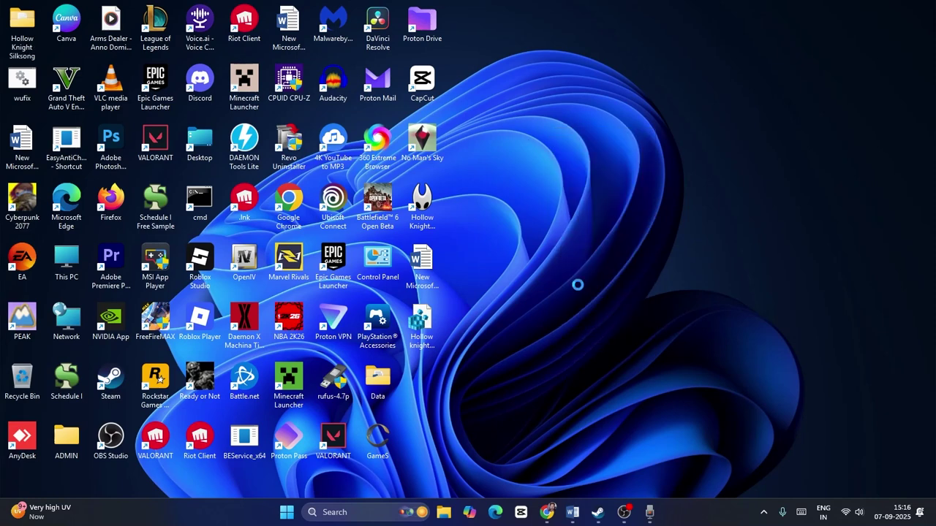
click(607, 219)
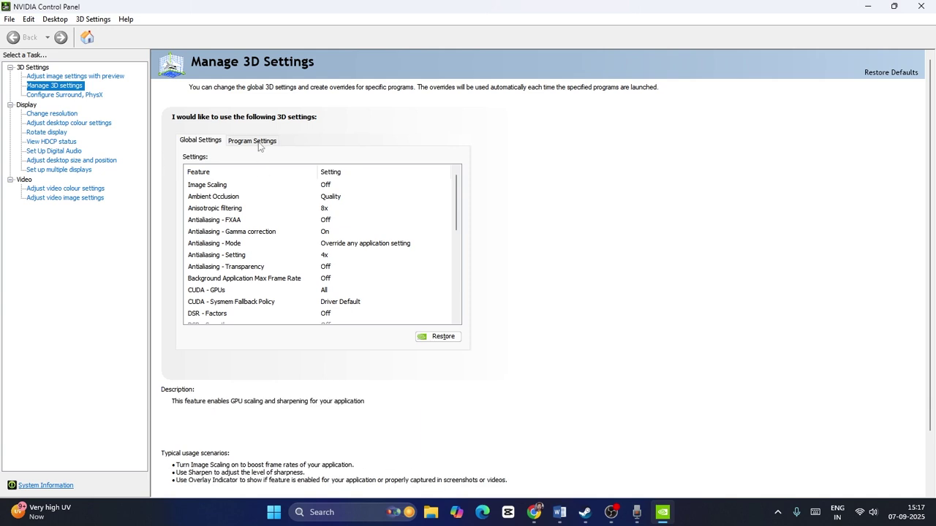
click(260, 142)
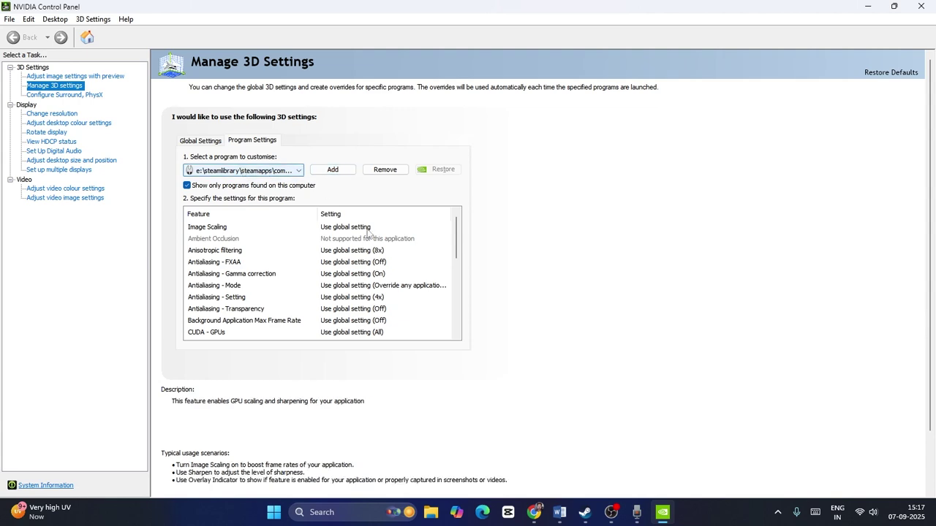
- Set Vertical sync to "Use the 3D application setting" for the game and close the NVIDIA Control Panel
scroll(379, 315, down, 8)
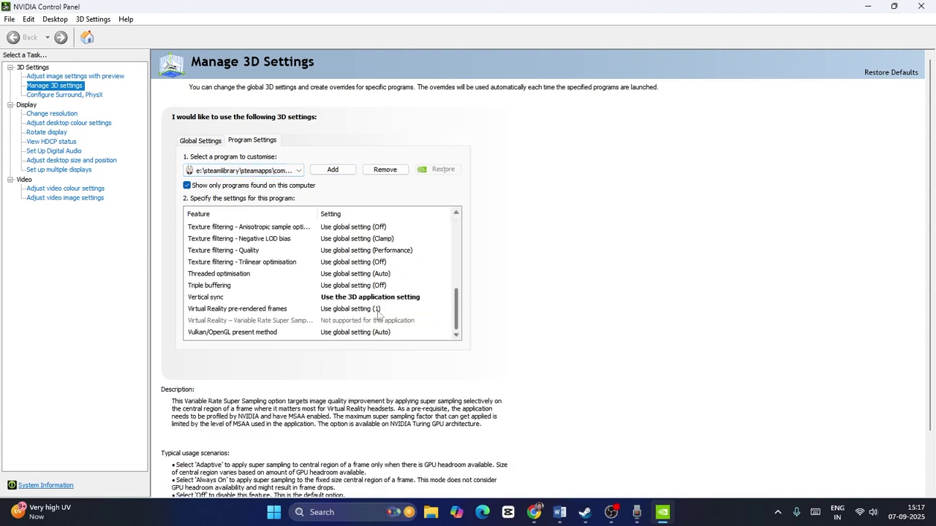
click(373, 298)
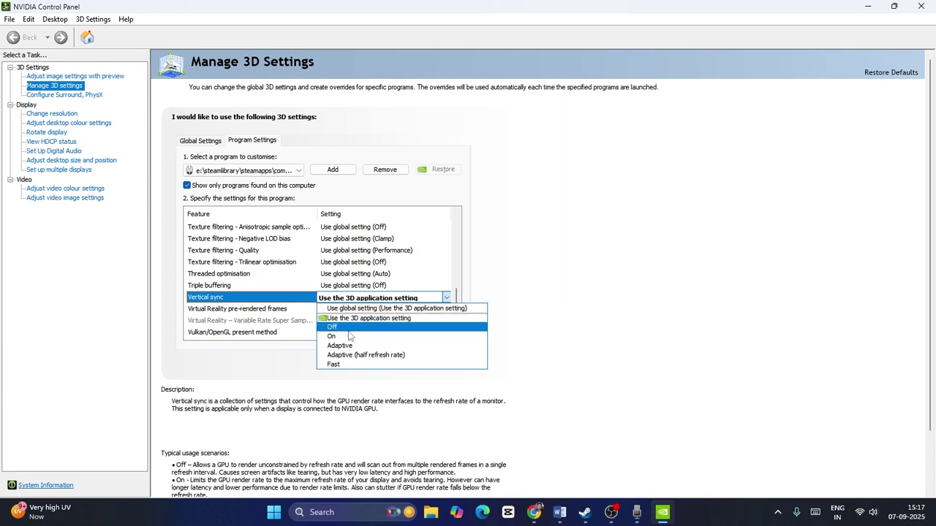
click(395, 323)
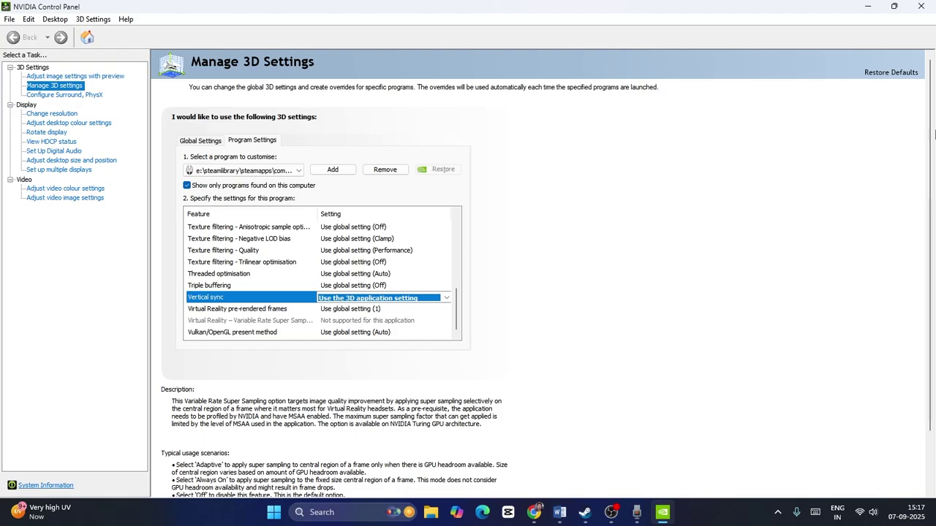
click(920, 7)
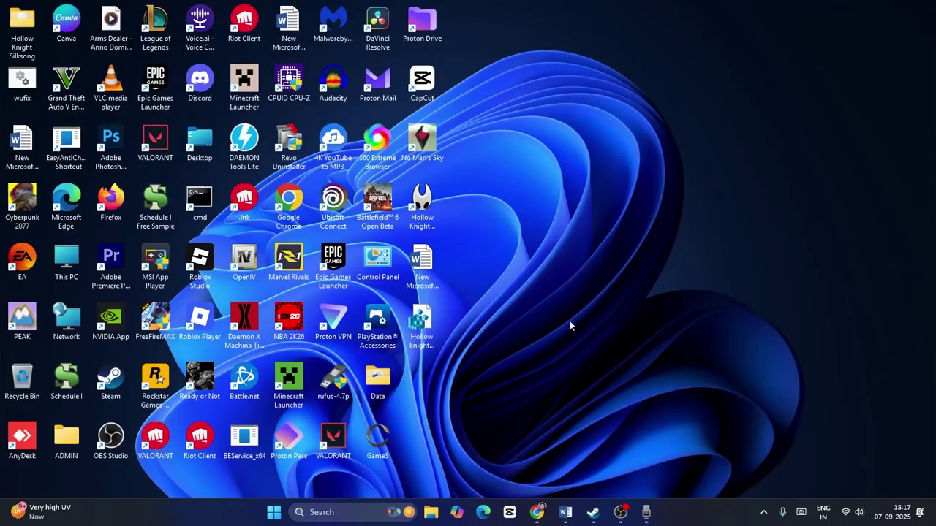
- Switch to the Word document and read Step 6 on the -dx11/-dx12 launch options
click(599, 514)
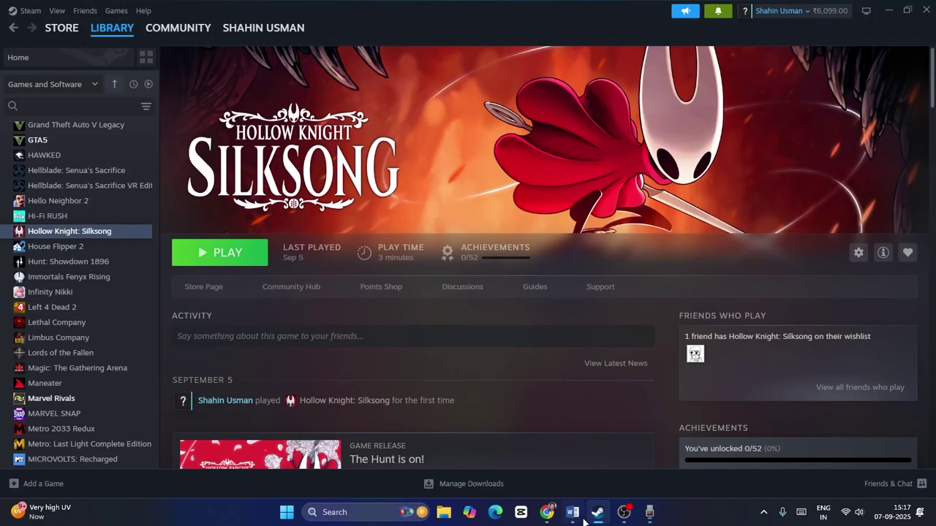
click(574, 515)
scroll(549, 211, down, 3)
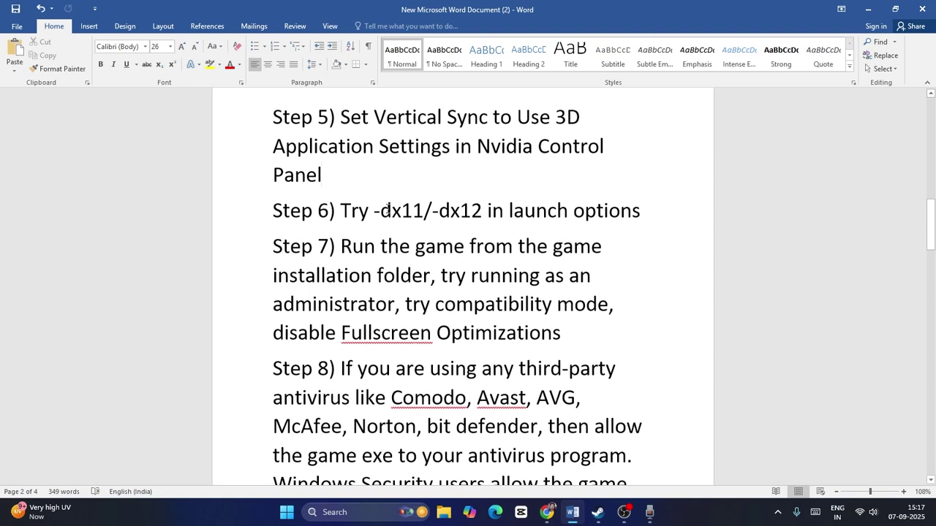
drag(370, 211, 486, 212)
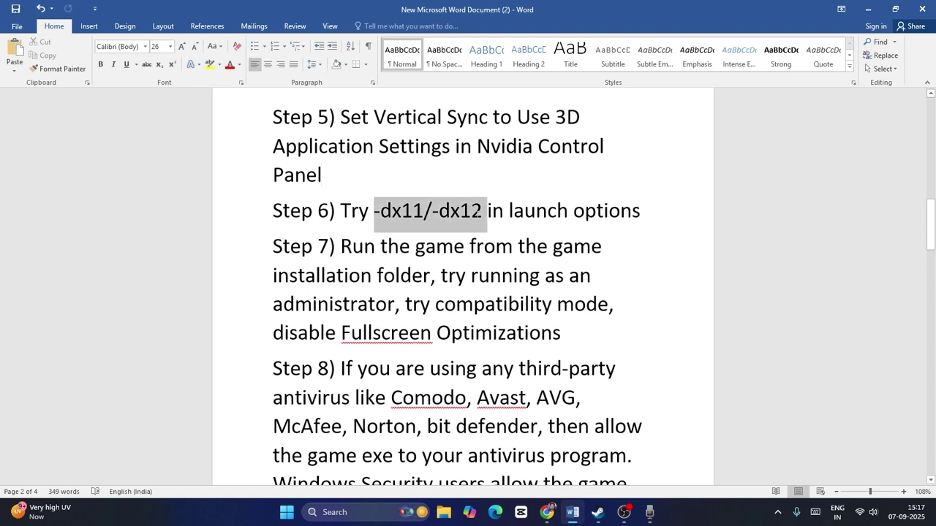
click(698, 226)
- In Steam, set the launch options in Hollow Knight: Silksong's properties to -dx12 and close the properties window
click(598, 512)
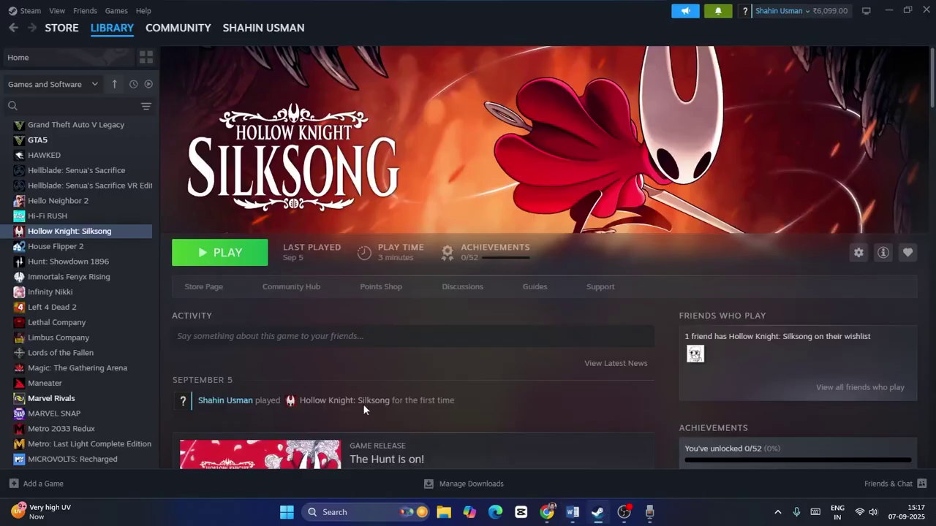
right_click(116, 232)
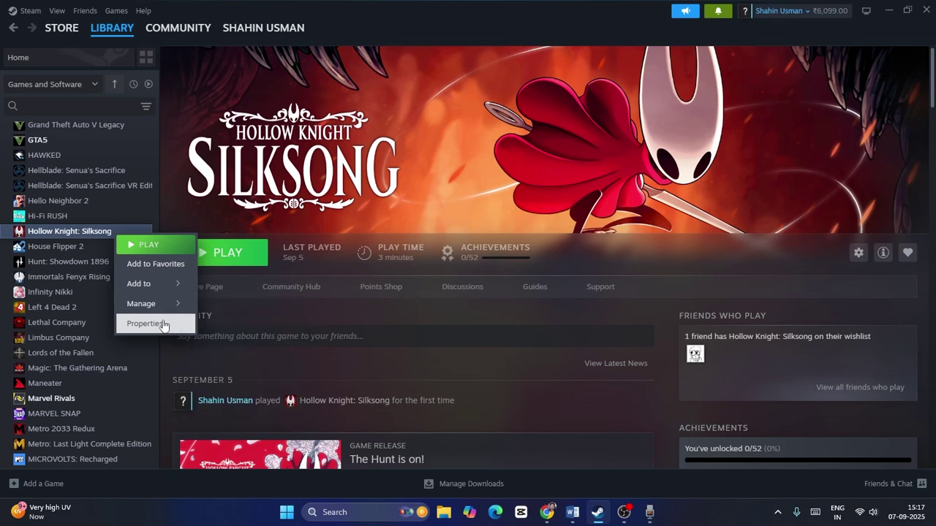
click(149, 324)
drag(392, 276, 327, 276)
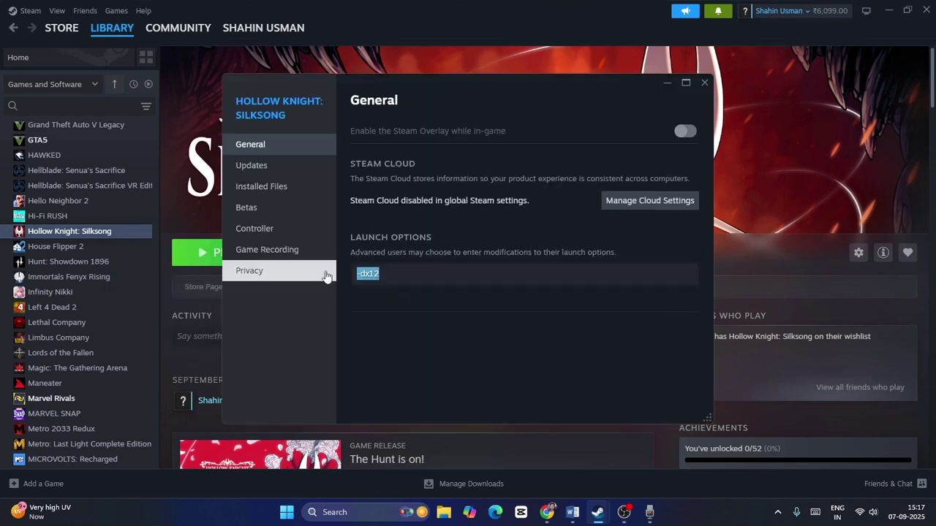
key(BackSpace)
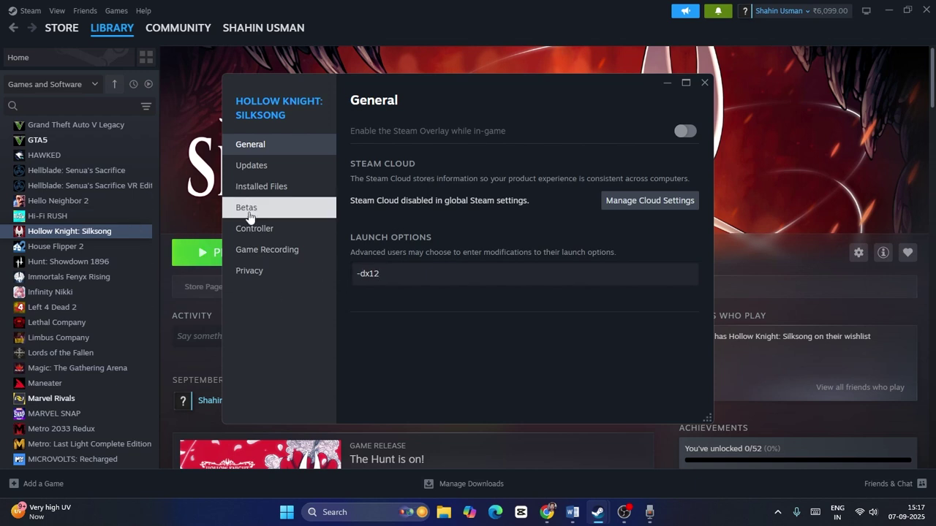
click(702, 87)
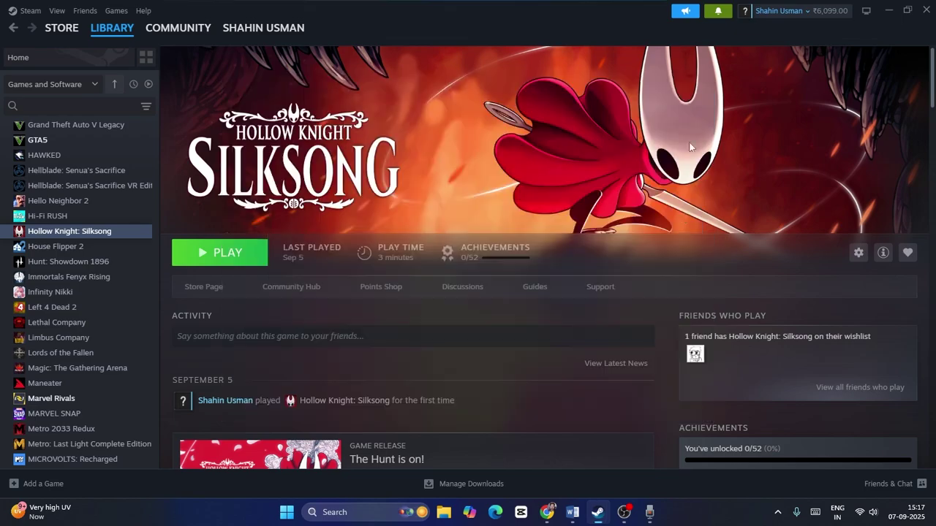
- Return to the Word document and read Step 7 on running the game from its installation folder with compatibility options
click(572, 512)
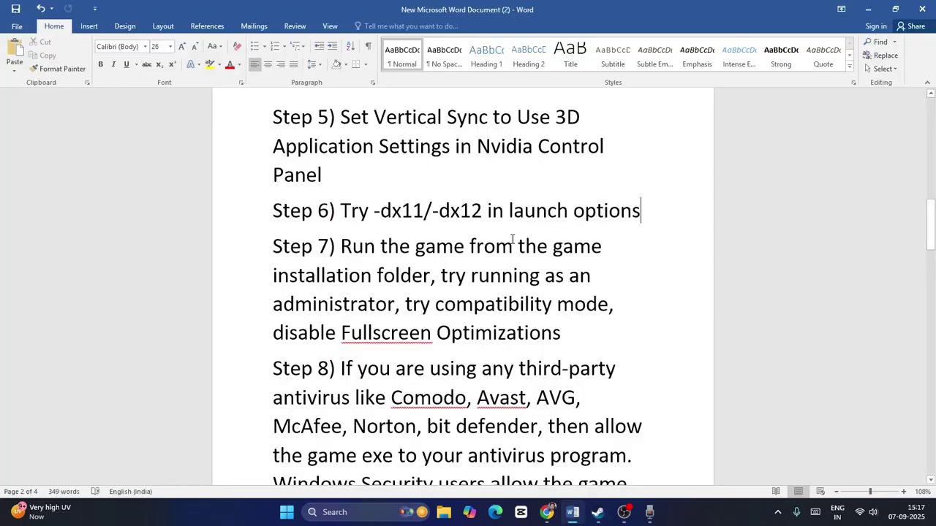
scroll(514, 211, down, 2)
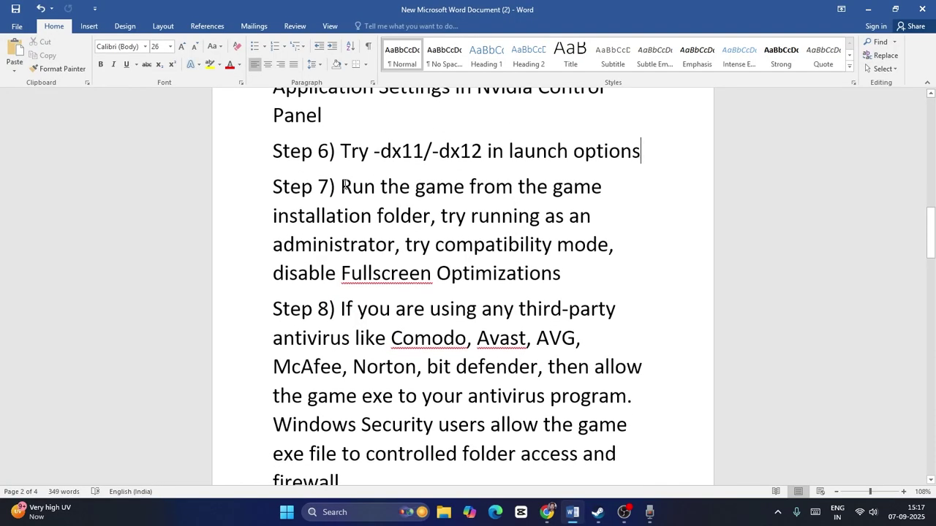
drag(342, 186, 607, 272)
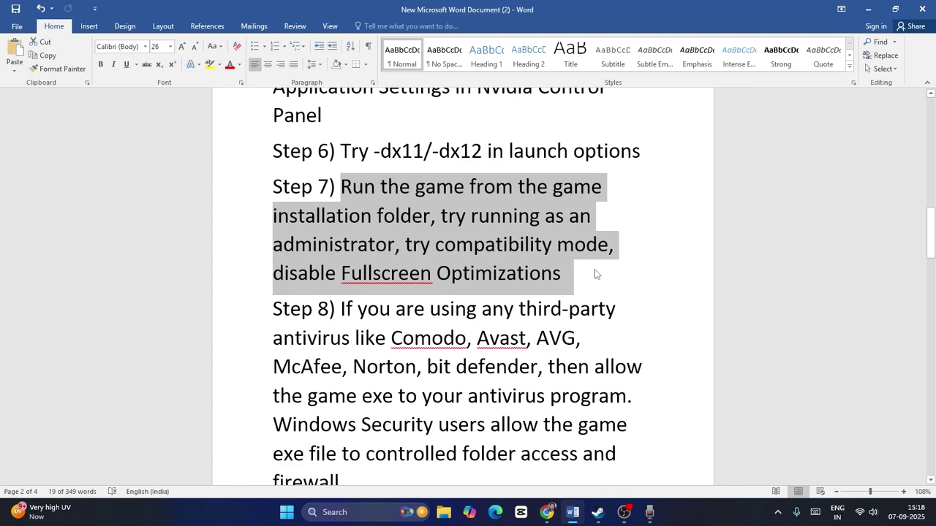
click(595, 272)
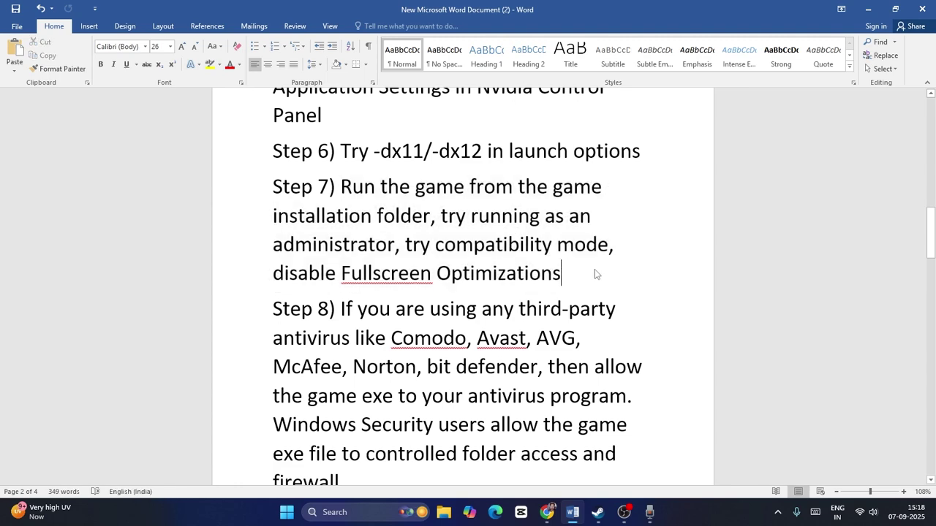
- Switch to Steam and open the local installation folder of Hollow Knight: Silksong
click(598, 514)
right_click(103, 232)
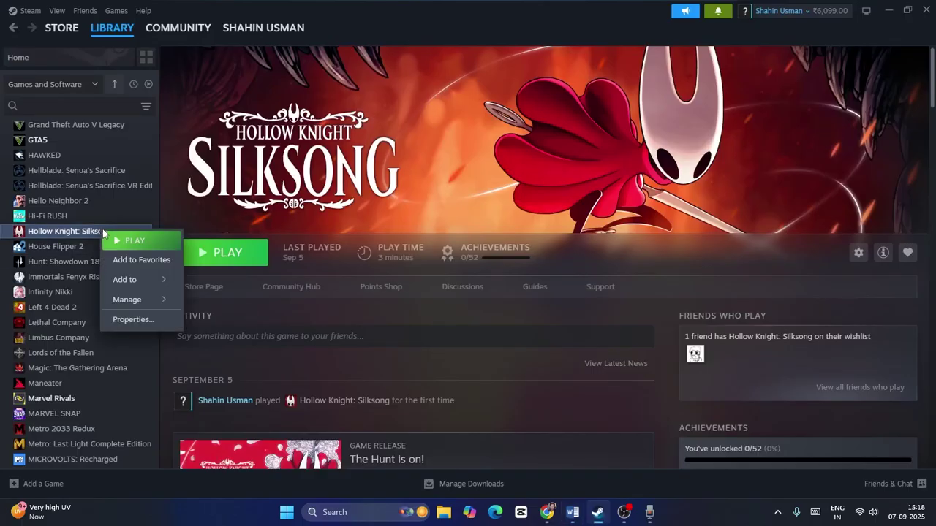
mouse_move(117, 299)
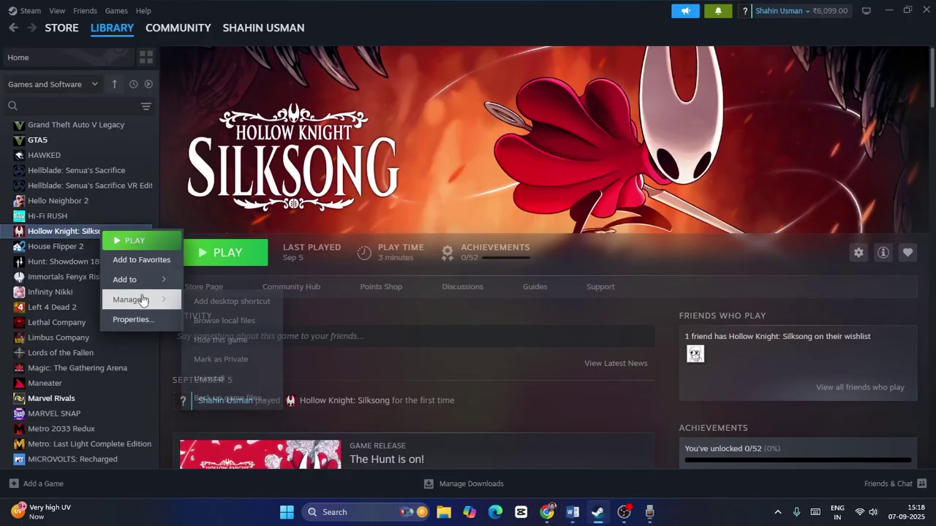
click(267, 321)
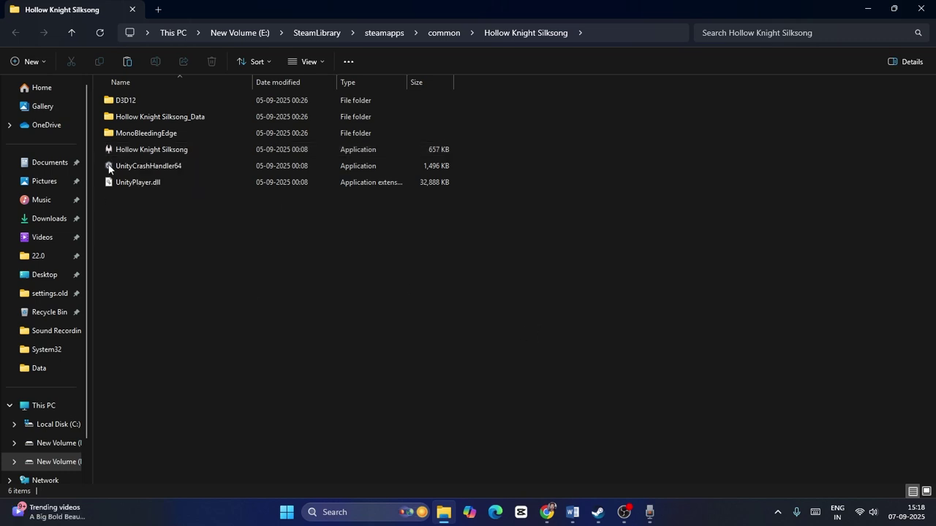
- Review the Hollow Knight Silksong application's compatibility mode, full-screen optimisation and administrator options, accept them, and close the installation folder
mouse_move(179, 151)
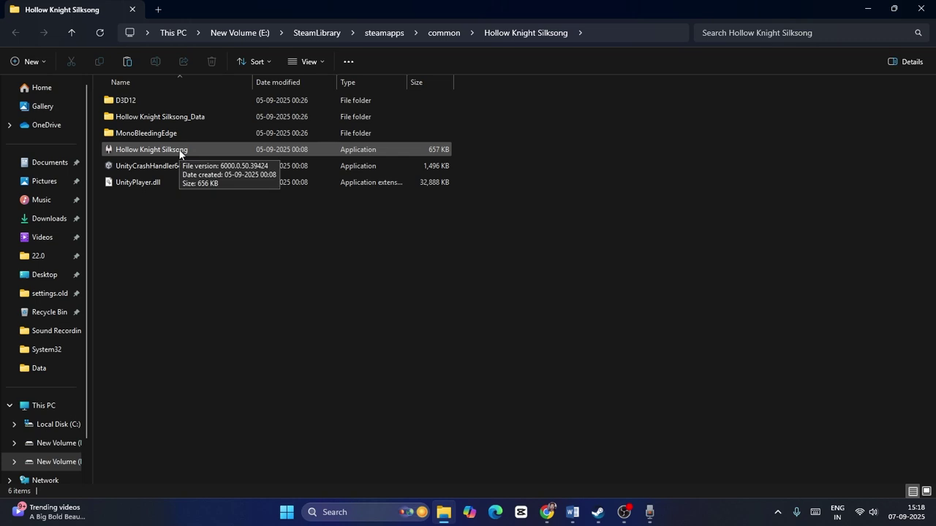
click(176, 152)
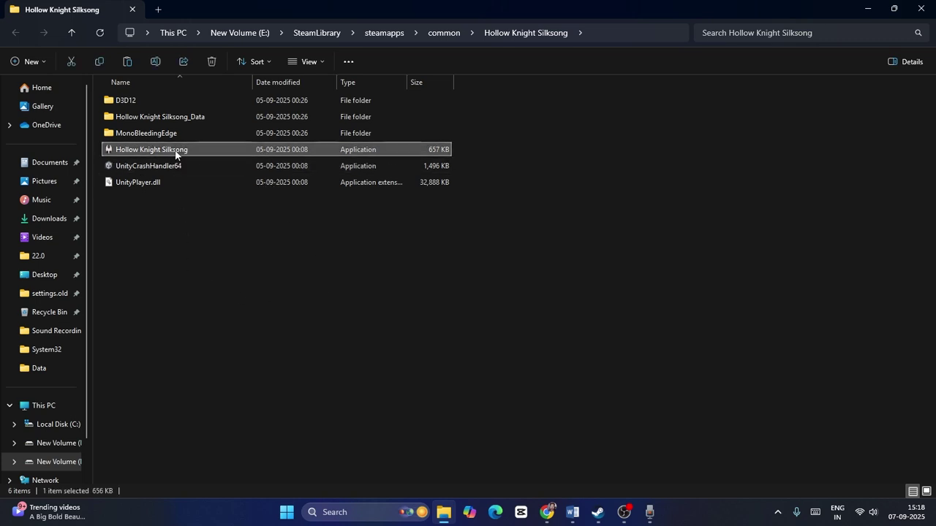
right_click(176, 153)
click(268, 430)
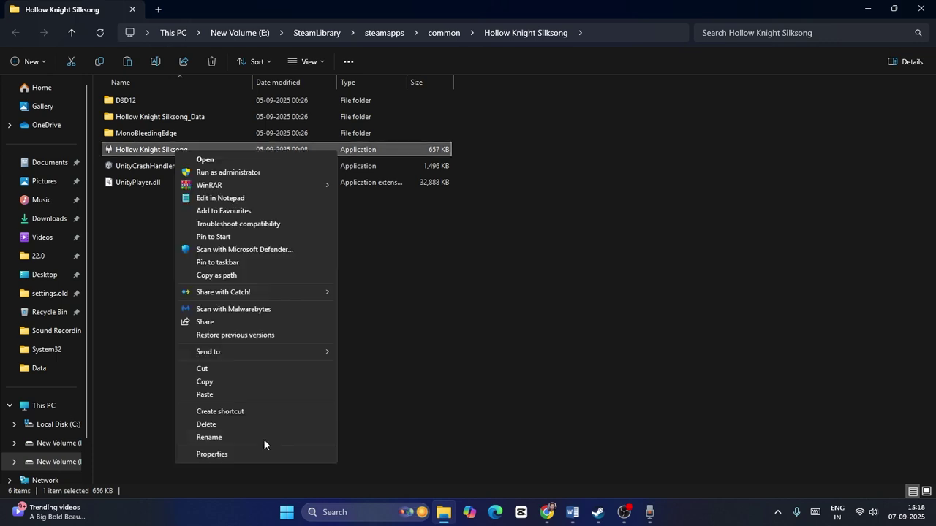
click(259, 452)
click(283, 190)
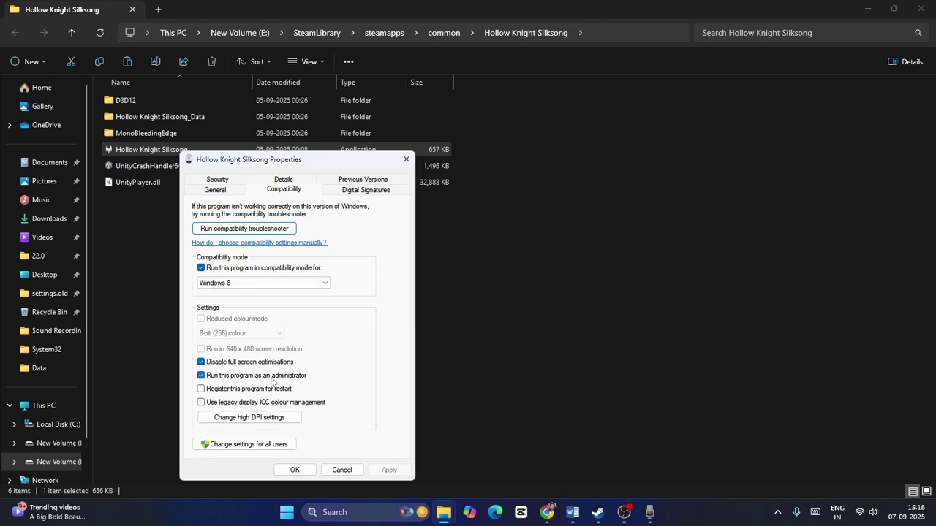
click(297, 470)
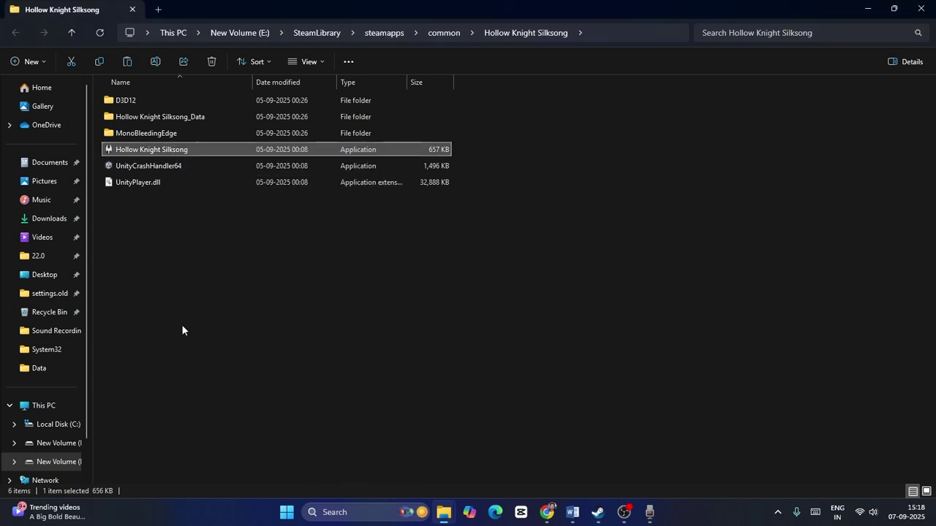
click(924, 12)
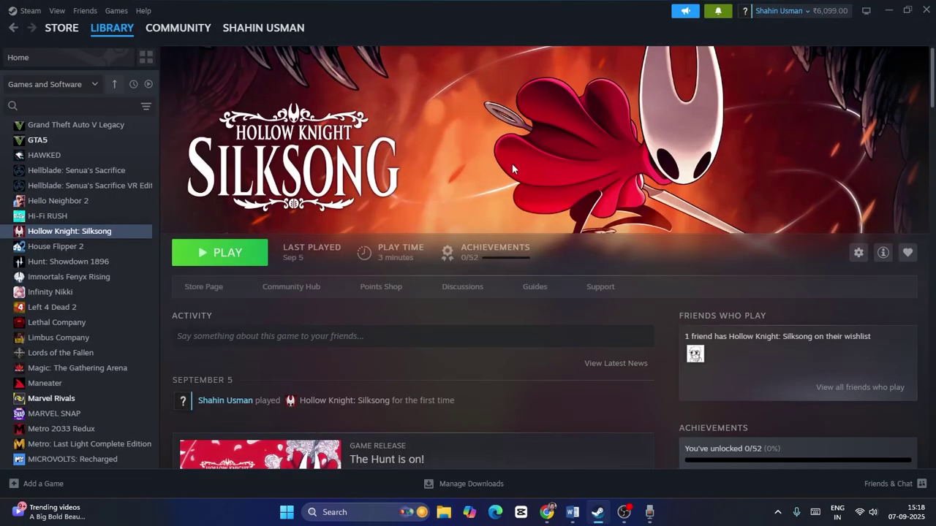
- Return to the Word document and read Step 8 on allowing the game exe through the antivirus, controlled folder access and firewall
click(572, 512)
scroll(526, 205, down, 3)
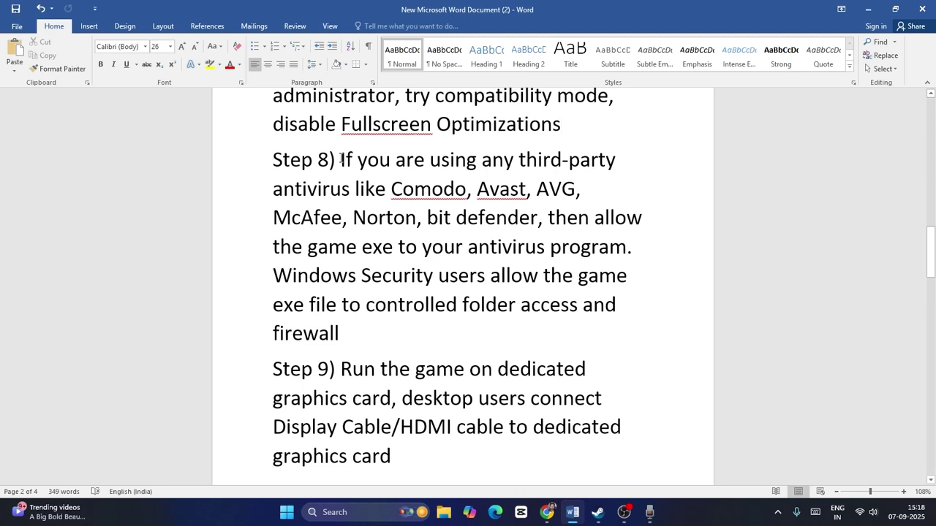
drag(341, 159, 637, 247)
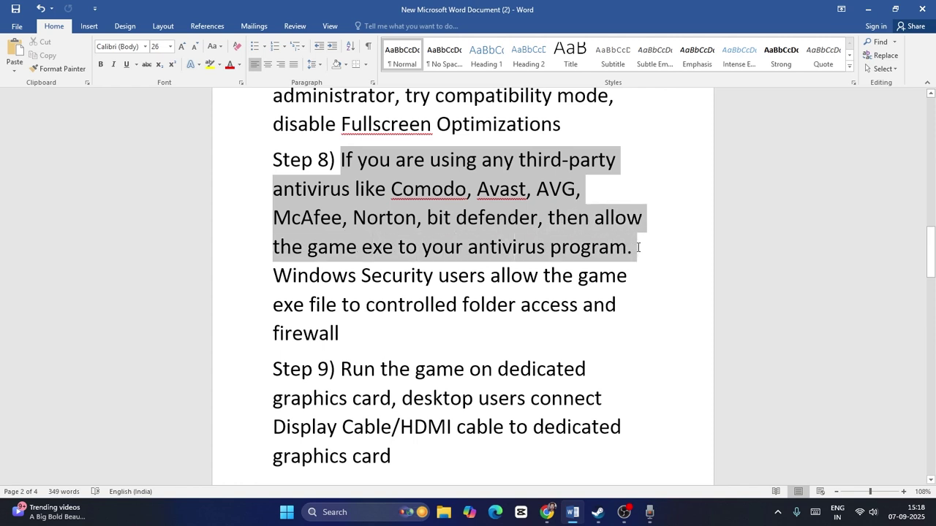
click(623, 304)
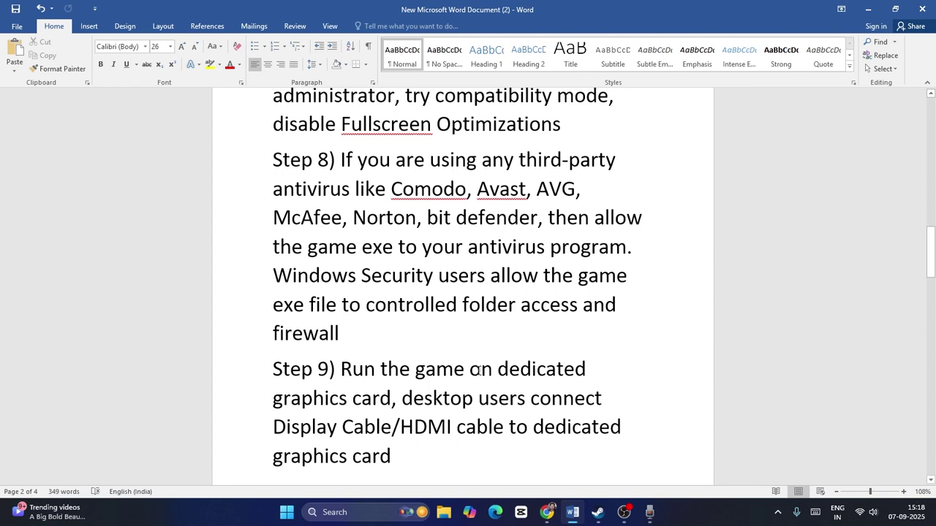
- Open Windows Security and go to the antivirus exclusions within the virus and threat protection settings
click(356, 515)
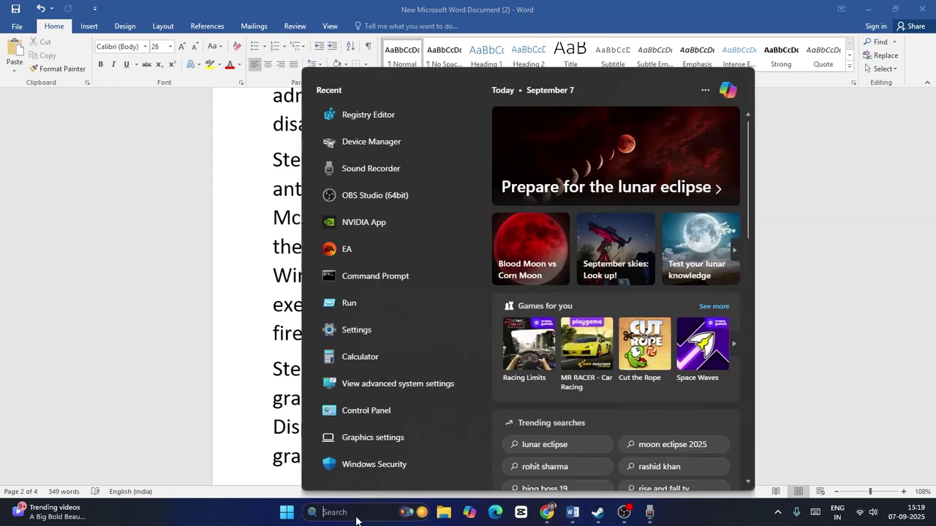
text(windows security)
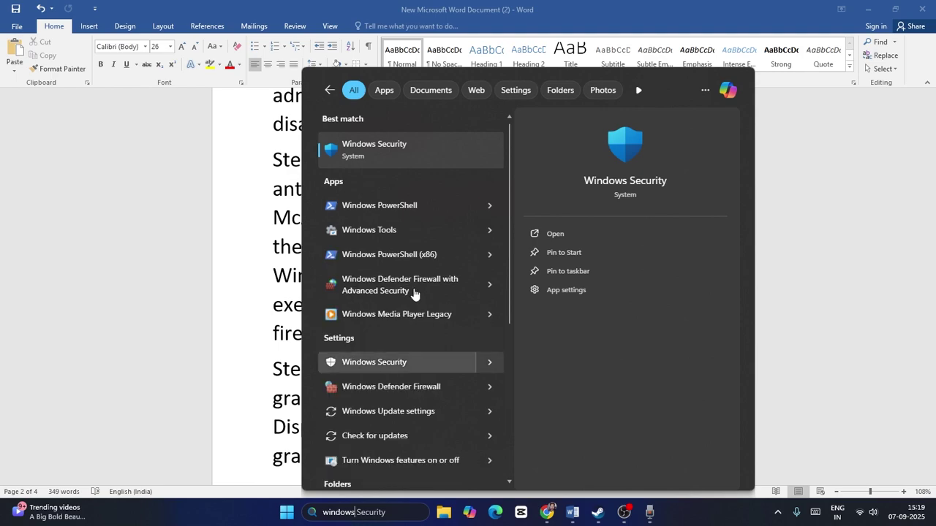
click(456, 157)
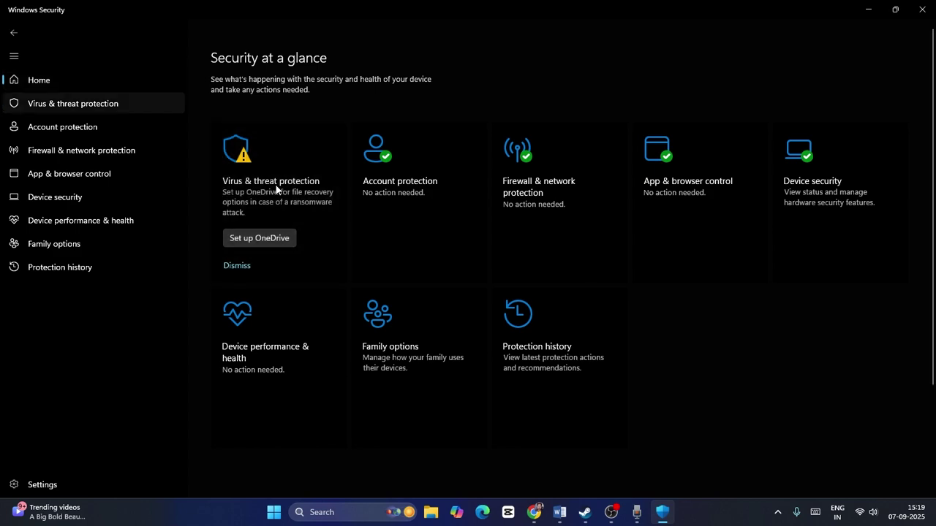
click(276, 188)
scroll(378, 245, down, 3)
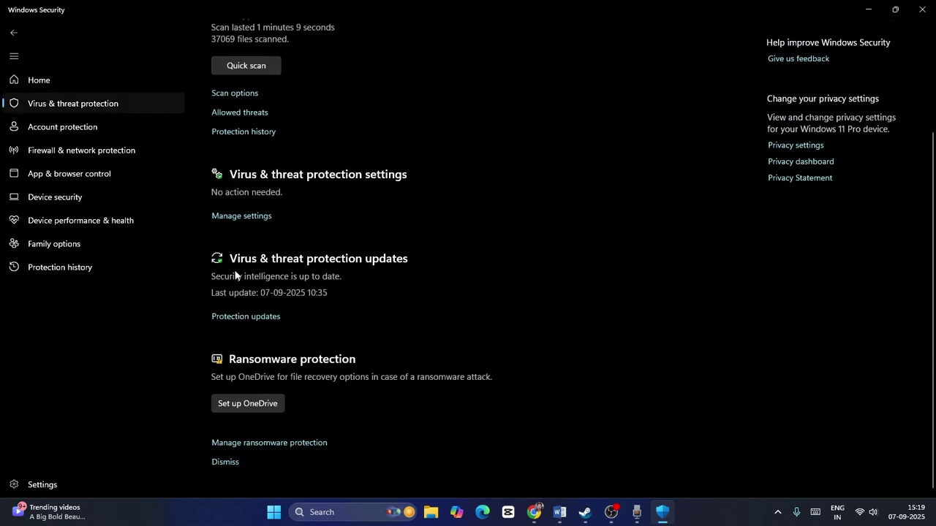
click(243, 216)
scroll(270, 215, down, 6)
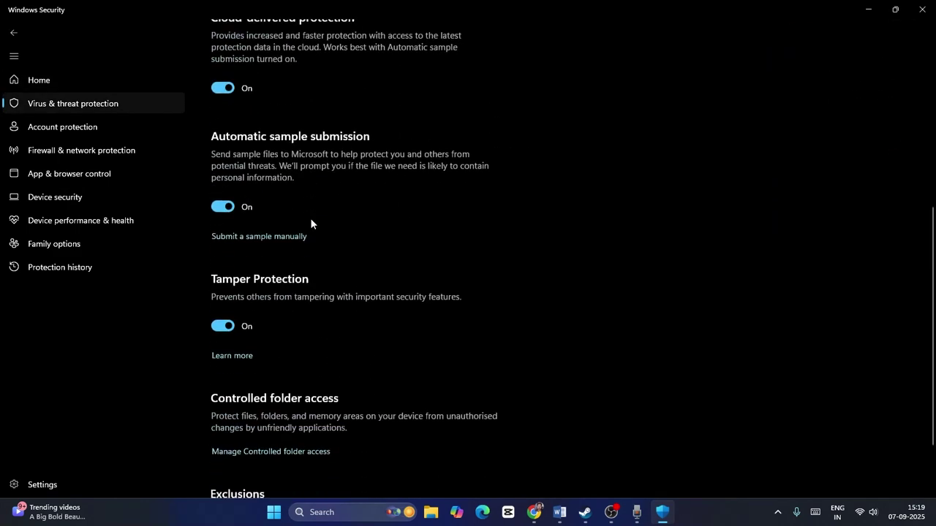
click(273, 463)
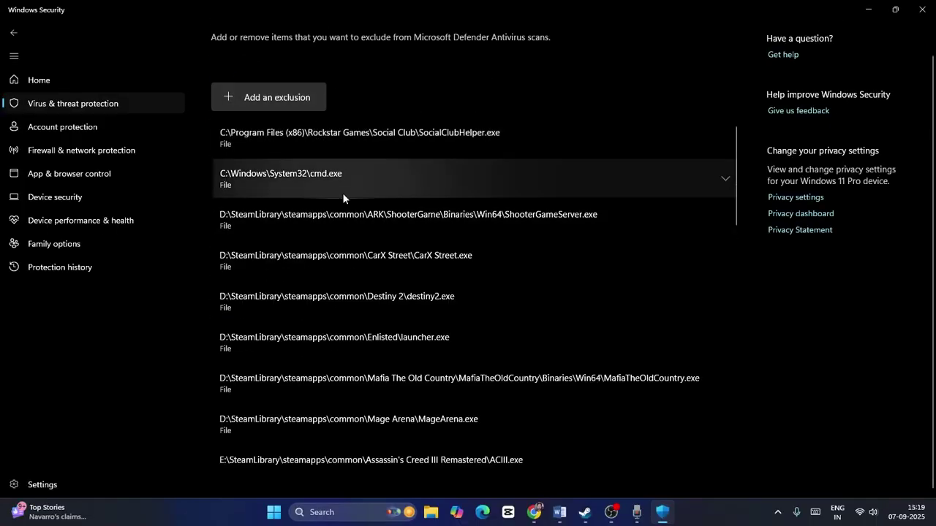
- Check the exclusions list for Hollow Knight Silksong.exe and close Windows Security
scroll(518, 193, down, 2)
scroll(580, 210, down, 10)
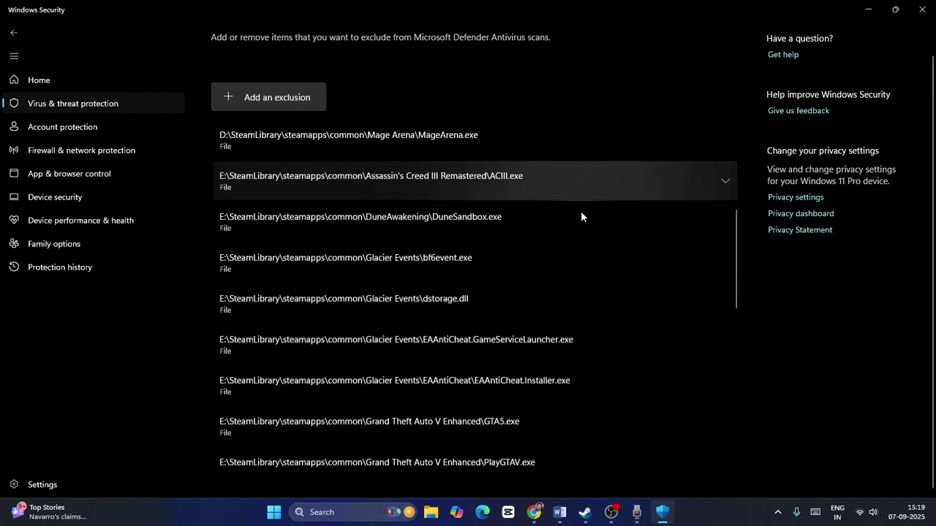
scroll(582, 211, down, 3)
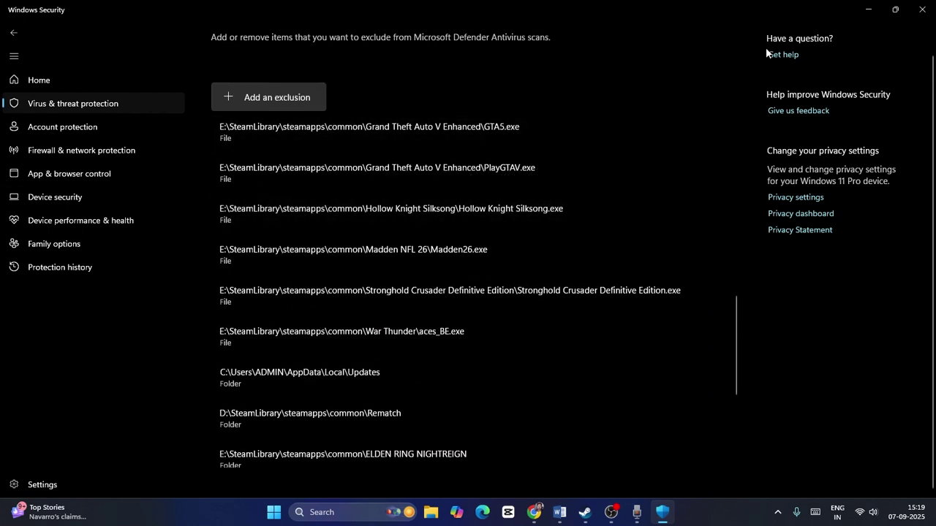
click(926, 12)
- In Control Panel, check Hollow Knight: Silksong's private and public access among the Windows Defender Firewall allowed apps, and close the window
click(329, 512)
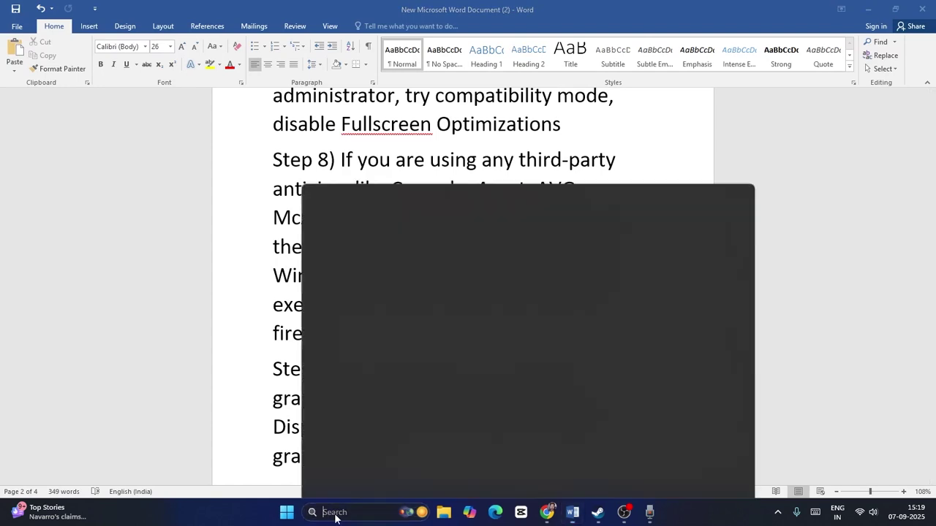
text(control)
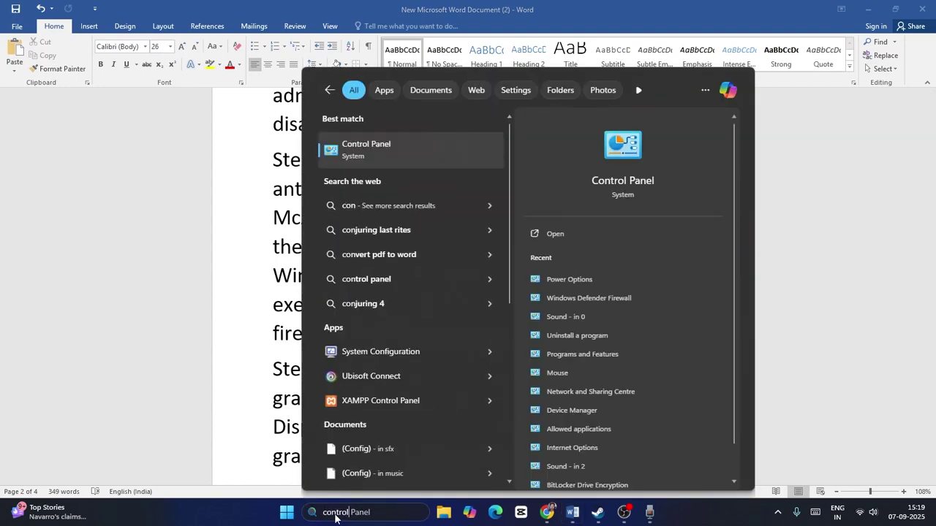
click(414, 146)
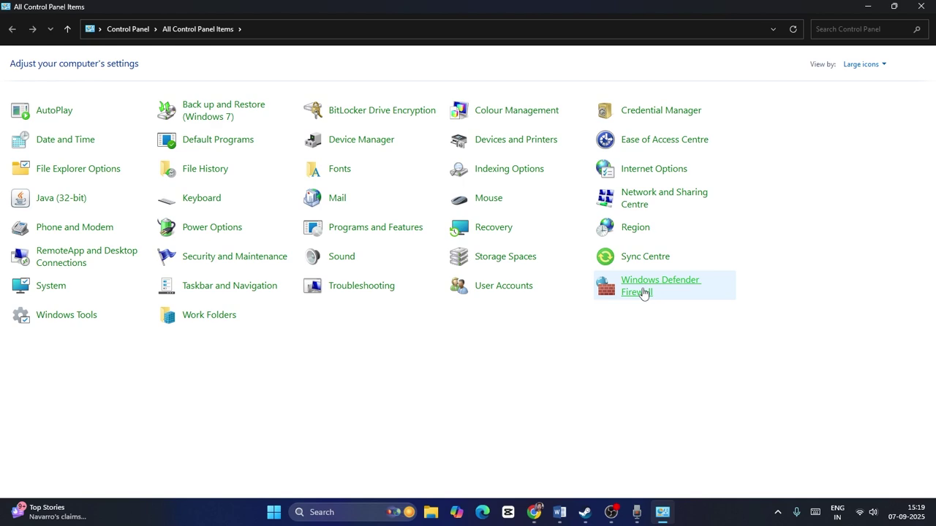
click(644, 293)
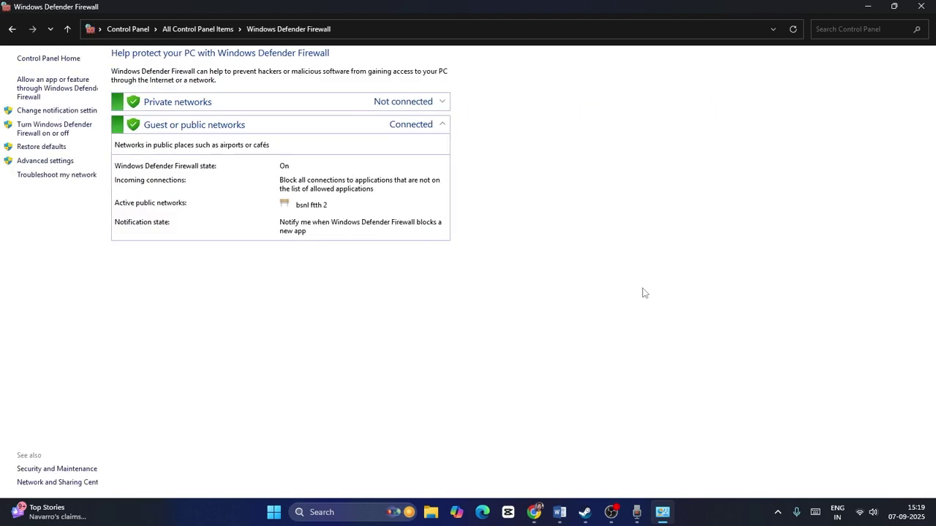
click(52, 88)
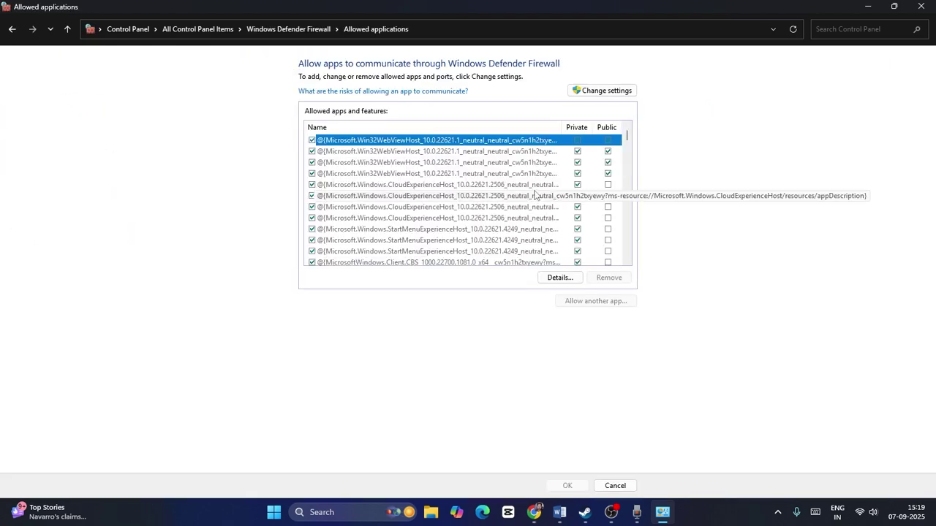
drag(626, 146, 625, 190)
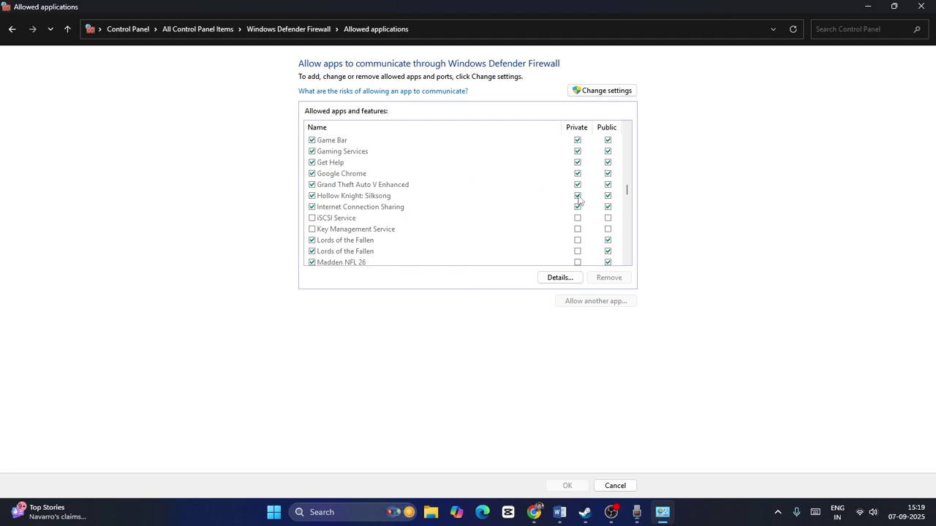
click(921, 7)
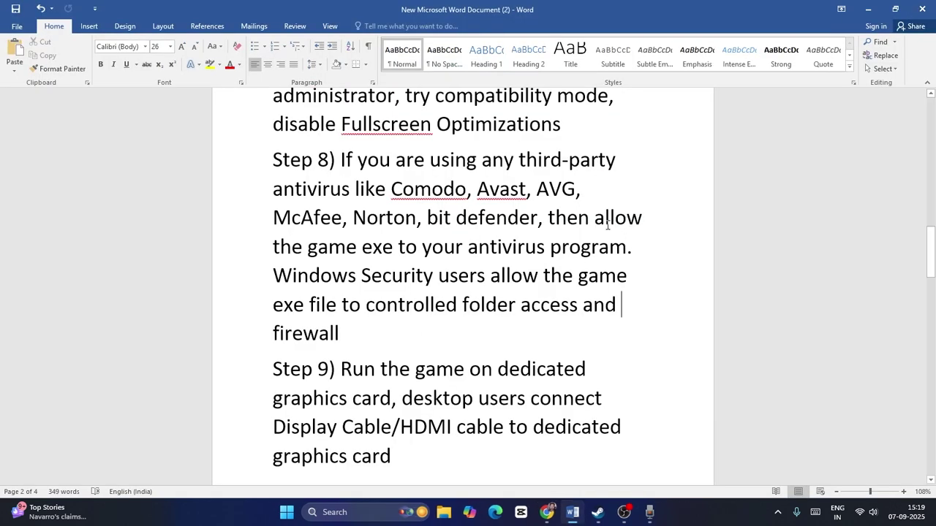
- Read Step 9 in the Word document on running the game on the dedicated graphics card
scroll(629, 229, down, 4)
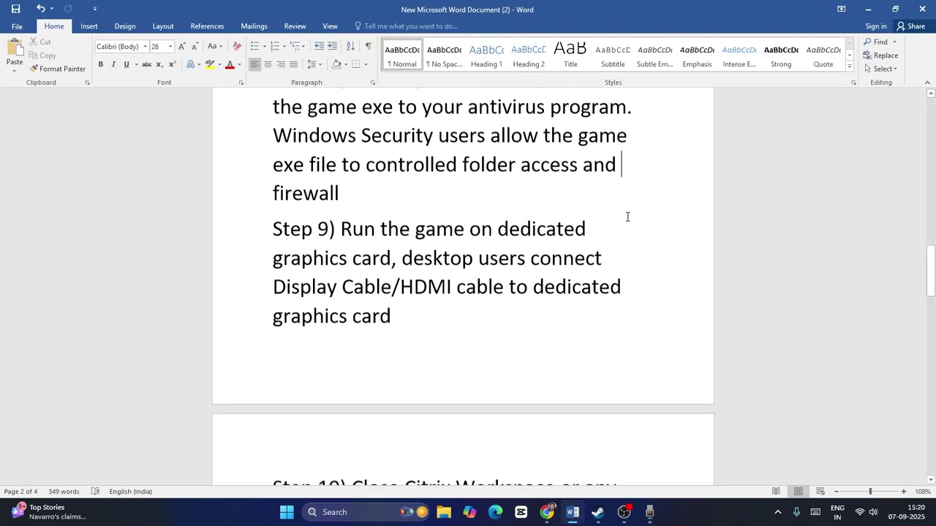
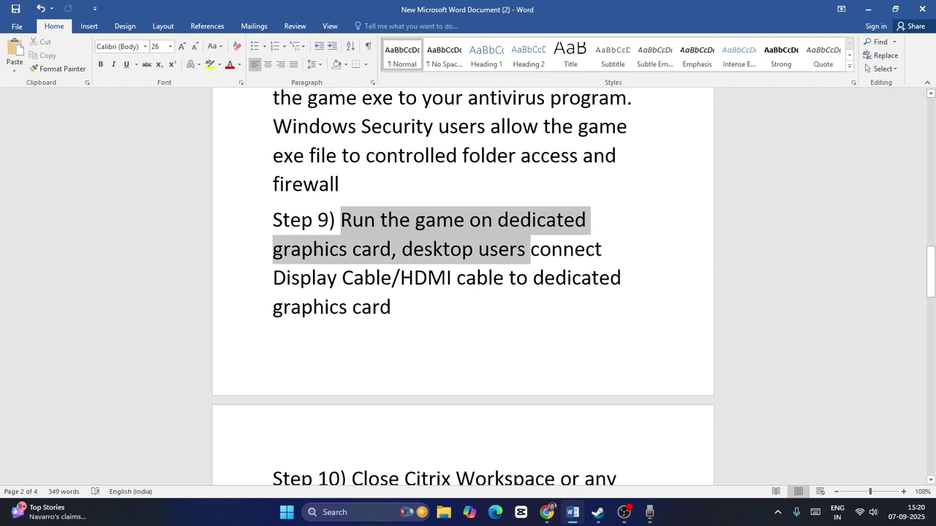
drag(470, 250, 445, 309)
click(453, 332)
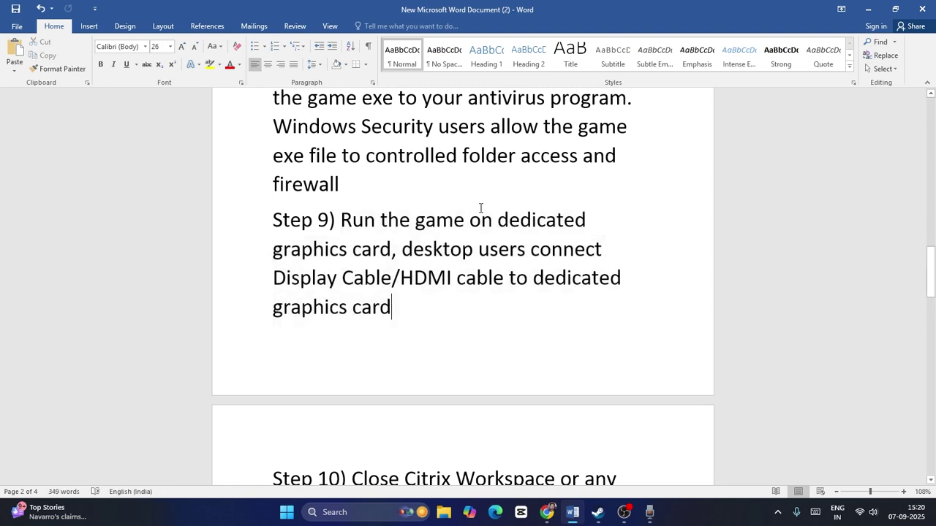
scroll(476, 212, down, 3)
scroll(476, 212, down, 3)
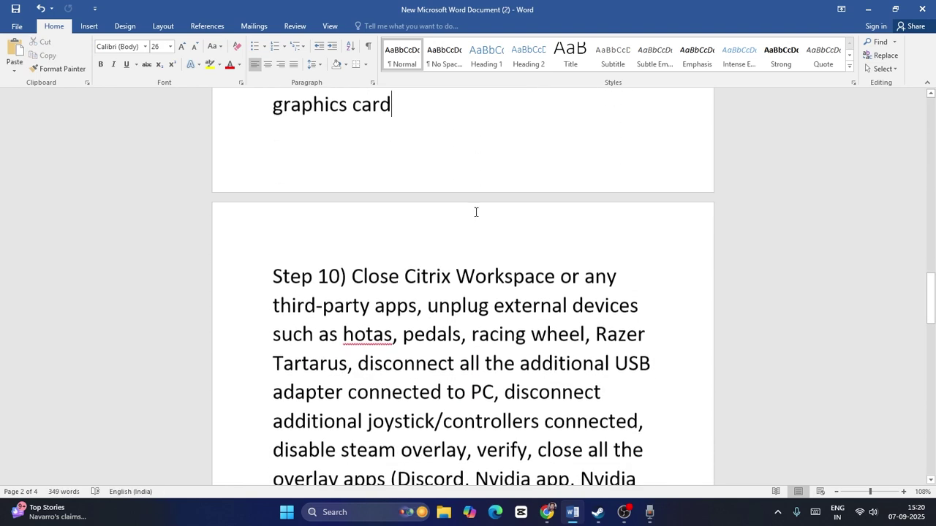
- Open the Windows Graphics settings page
click(341, 514)
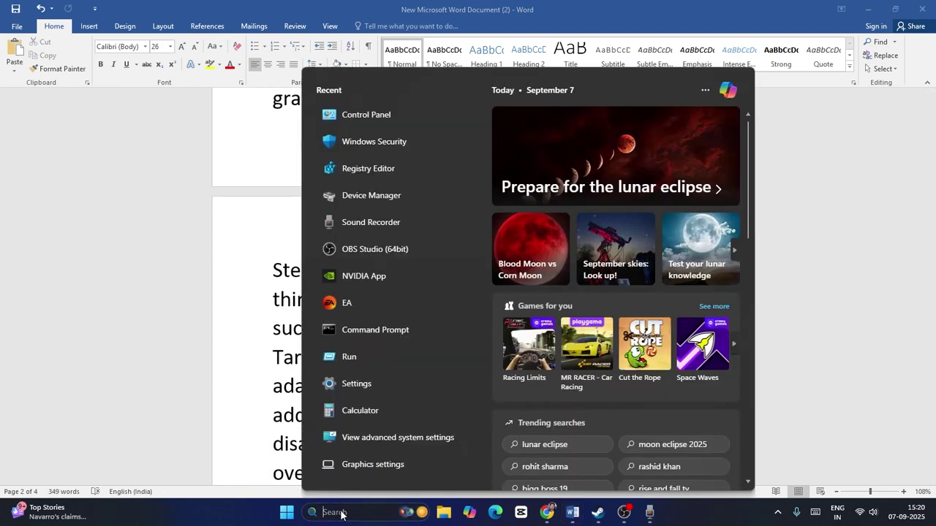
text(graphics)
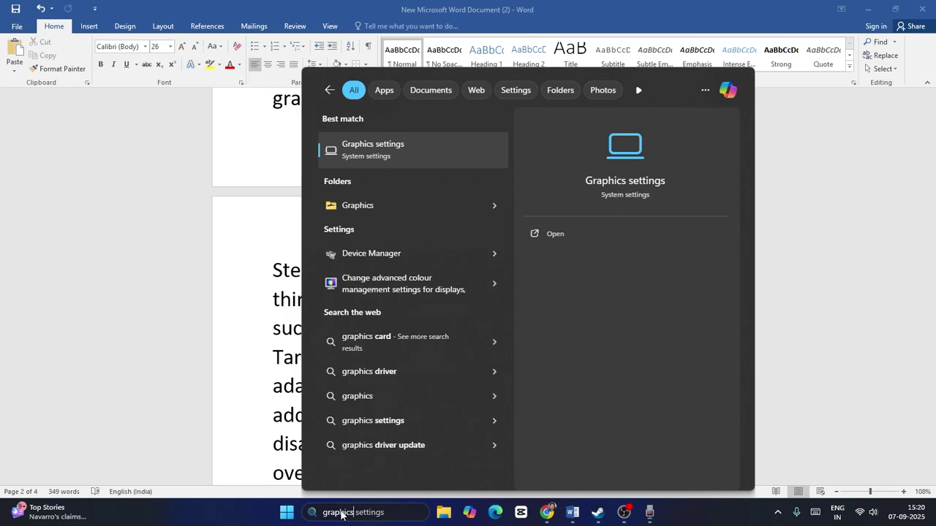
click(429, 160)
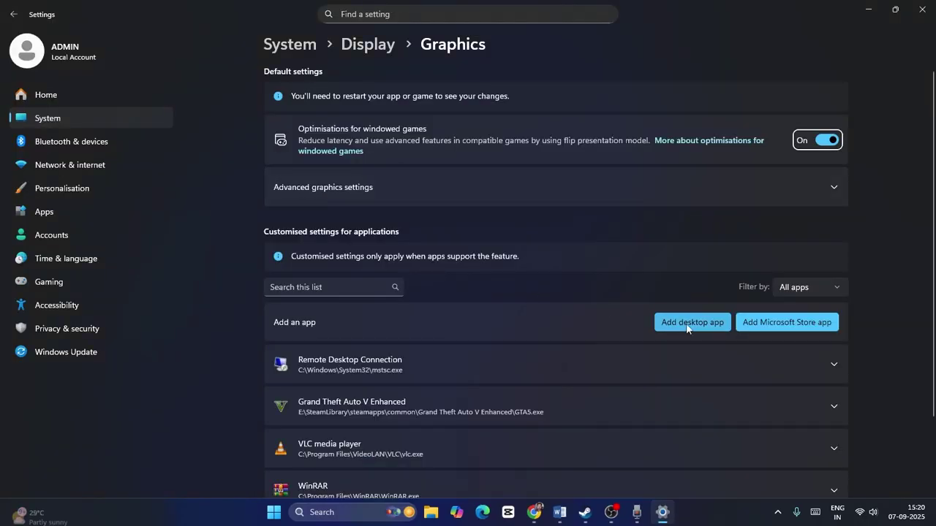
click(688, 327)
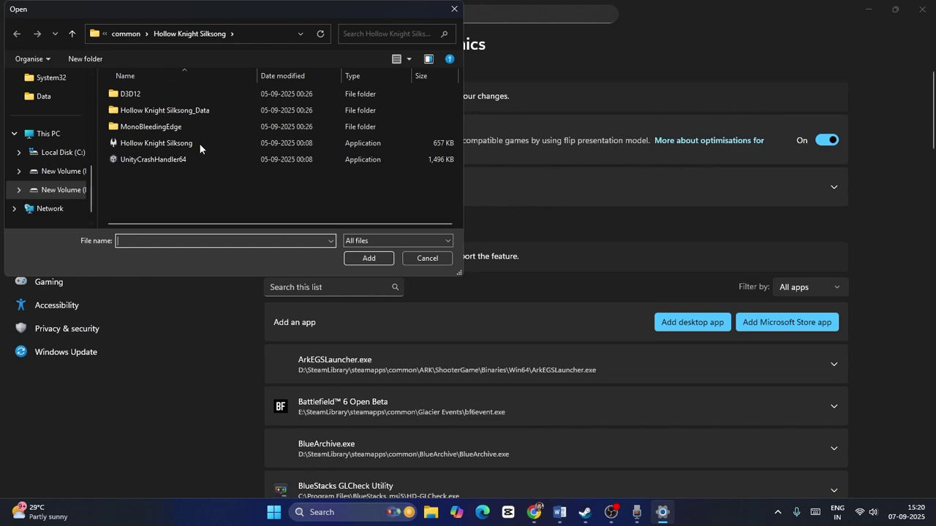
click(178, 141)
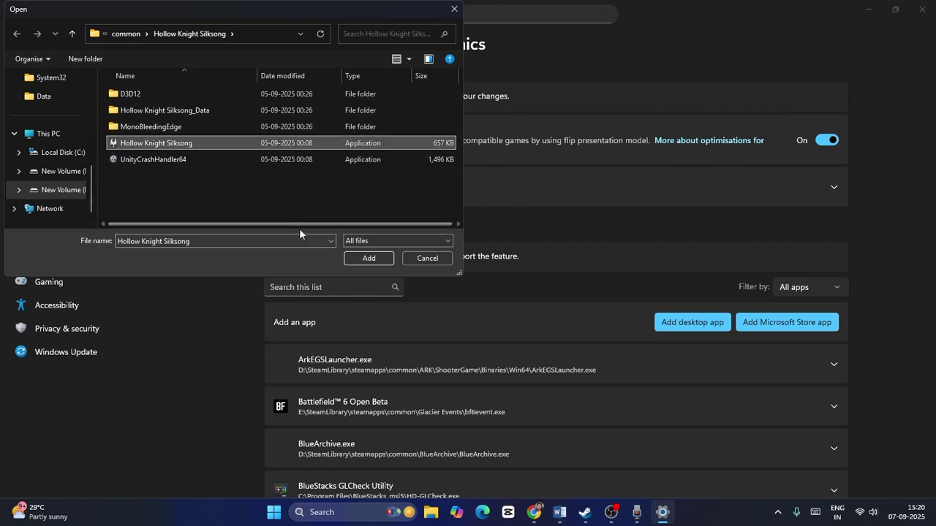
click(425, 260)
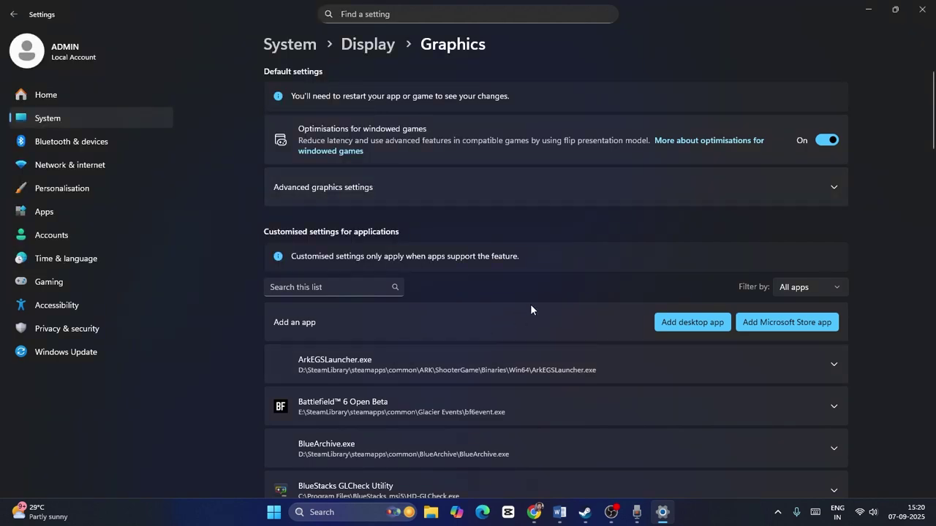
- Set Hollow Knight Silksong's GPU preference to High Performance (NVIDIA GeForce GTX 1650 SUPER) and close Settings
scroll(543, 271, down, 10)
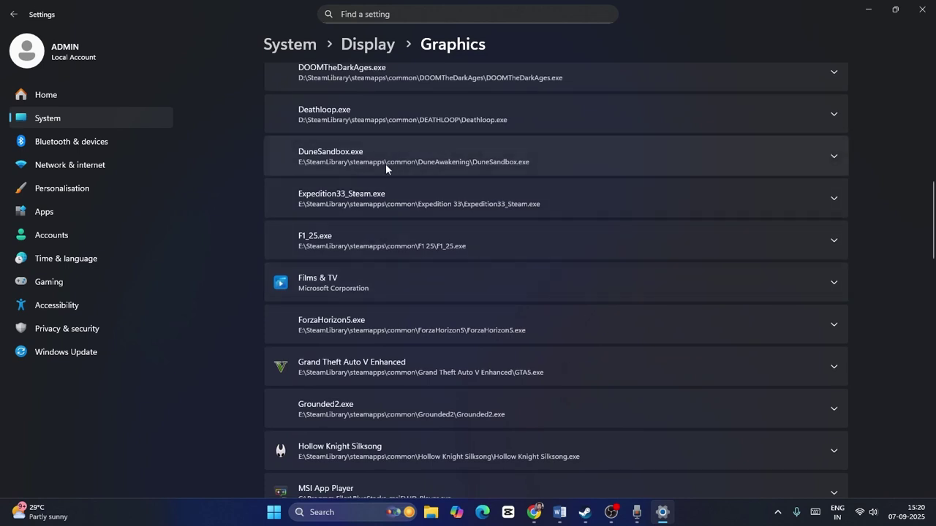
scroll(460, 221, down, 5)
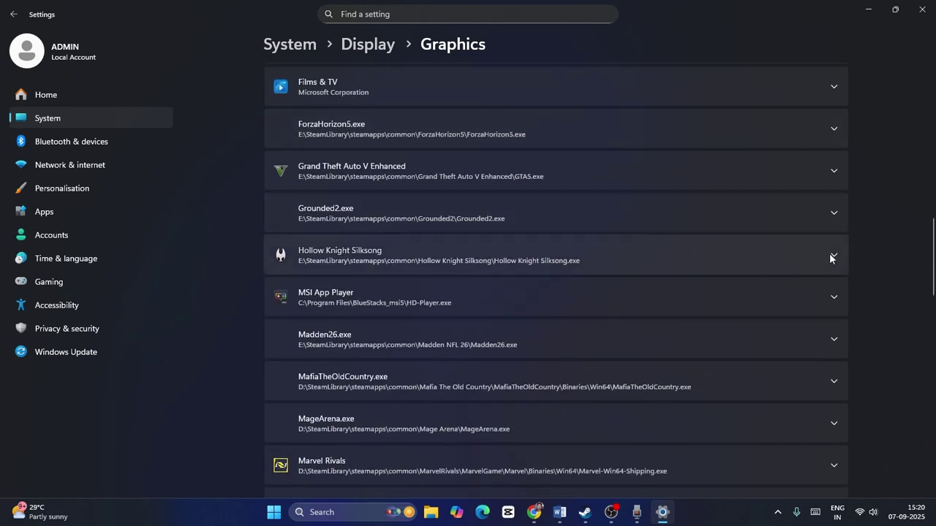
click(832, 256)
click(763, 291)
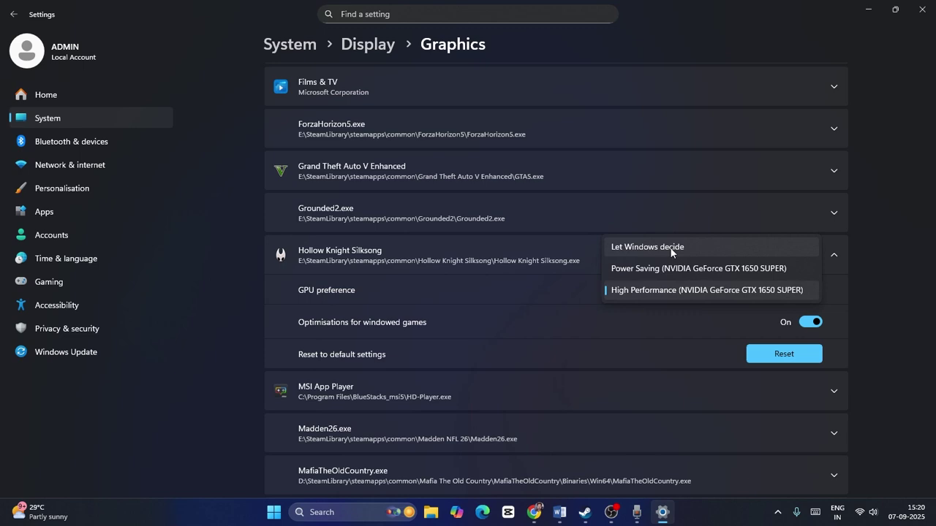
click(701, 291)
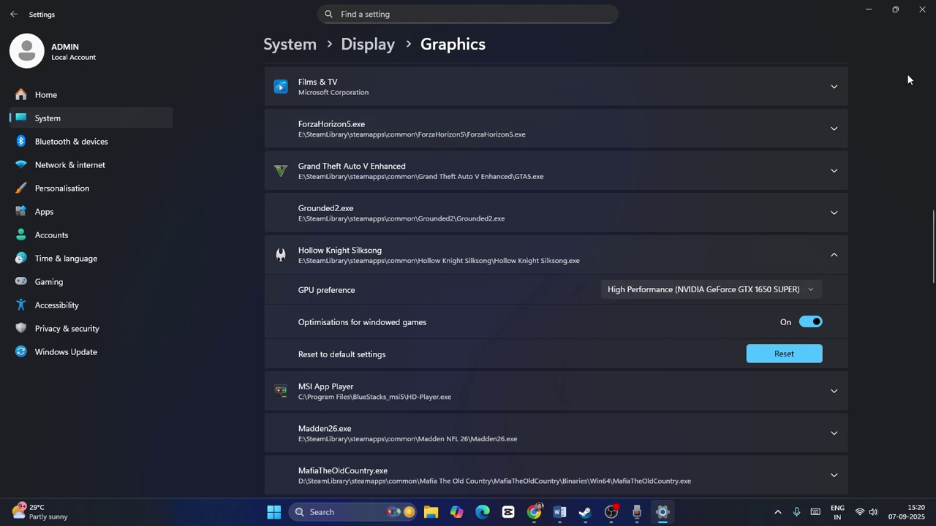
click(921, 10)
- Read Step 10 in the Word document on closing third-party apps and disconnecting external devices
scroll(541, 234, down, 3)
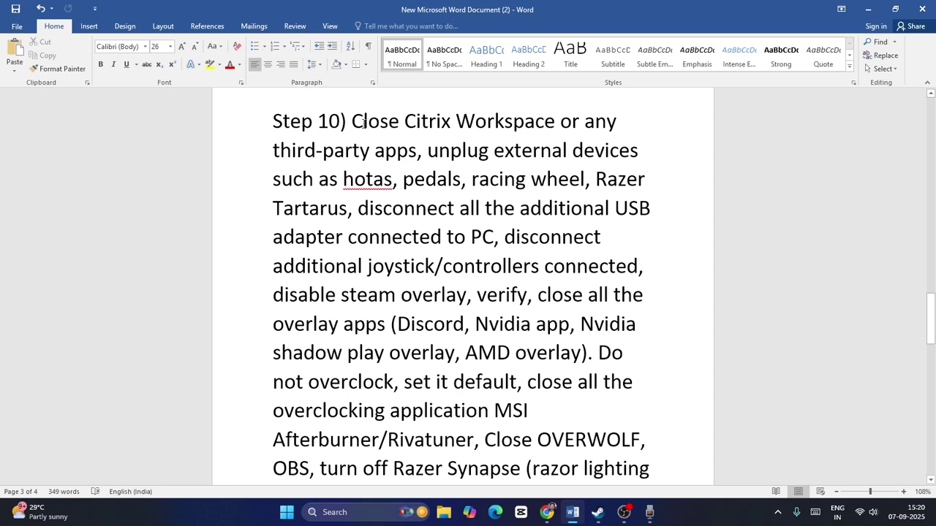
drag(364, 123, 507, 240)
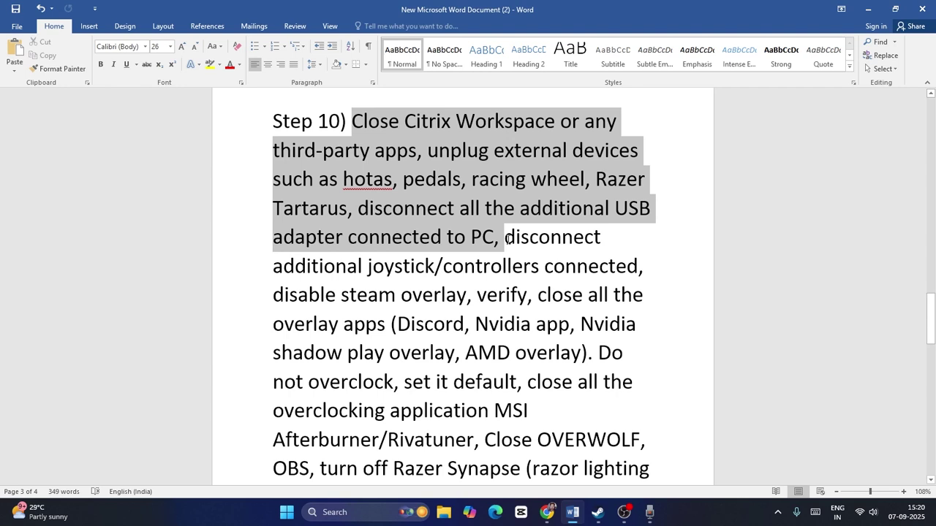
drag(507, 240, 506, 240)
click(610, 238)
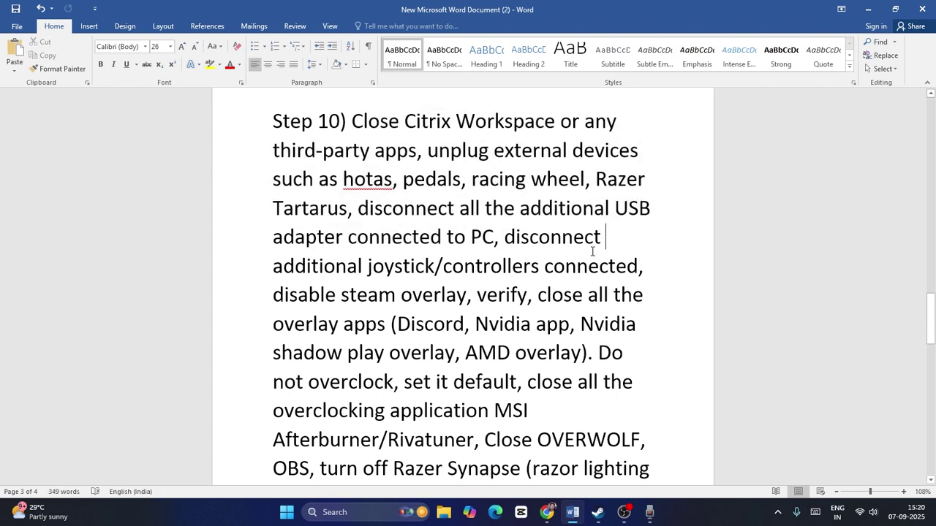
scroll(592, 251, down, 1)
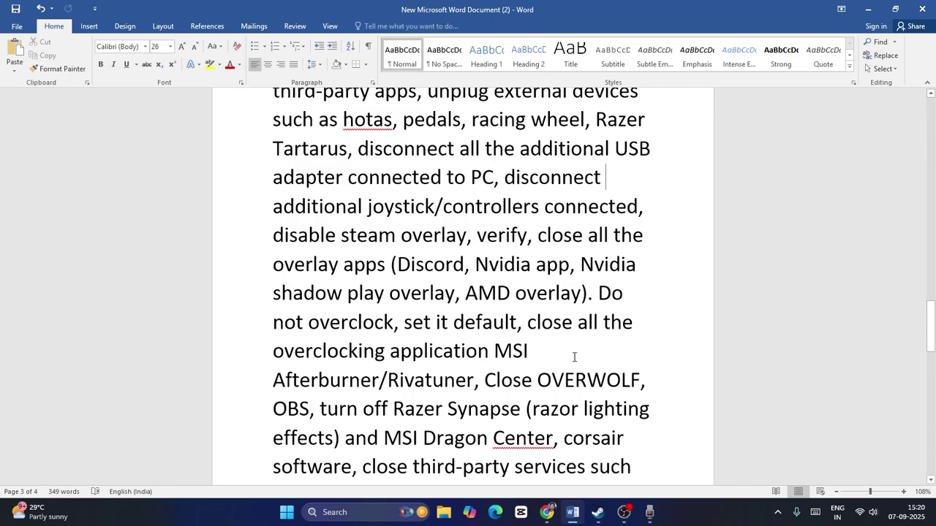
- Switch to Steam, check the in-game Steam Overlay setting in Hollow Knight: Silksong's general properties, and return to the Word document
click(597, 512)
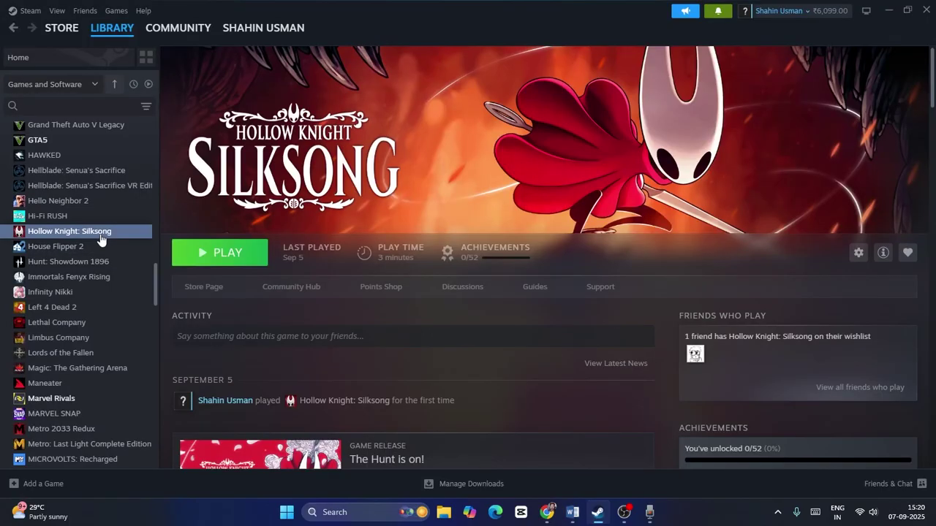
right_click(101, 241)
click(146, 324)
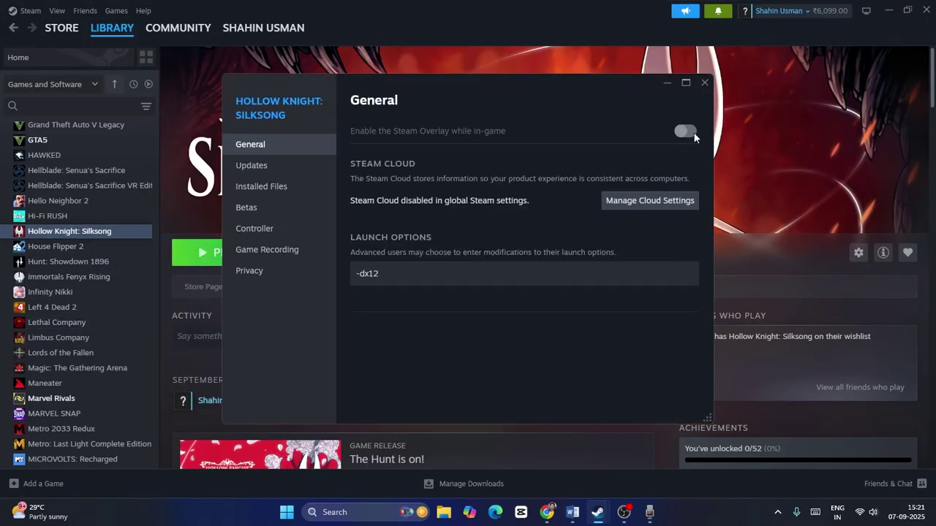
click(703, 83)
click(573, 511)
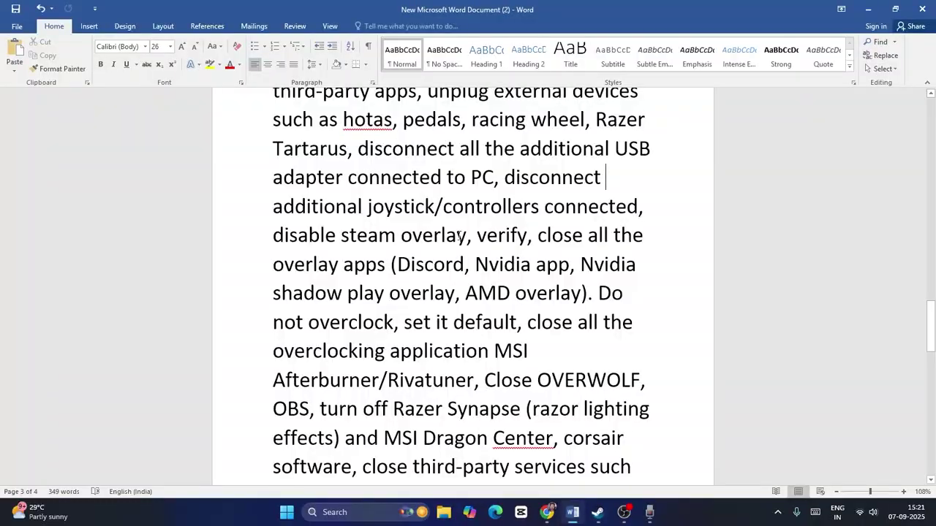
- In Steam, view the file integrity verification option for Hollow Knight: Silksong's installed files, and return to Step 10 in the Word document
click(597, 512)
right_click(87, 232)
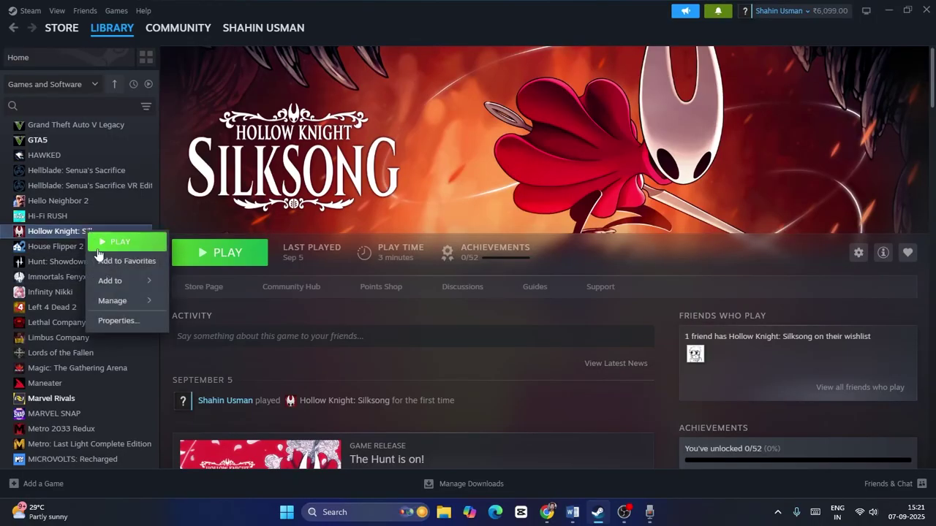
click(117, 320)
click(308, 199)
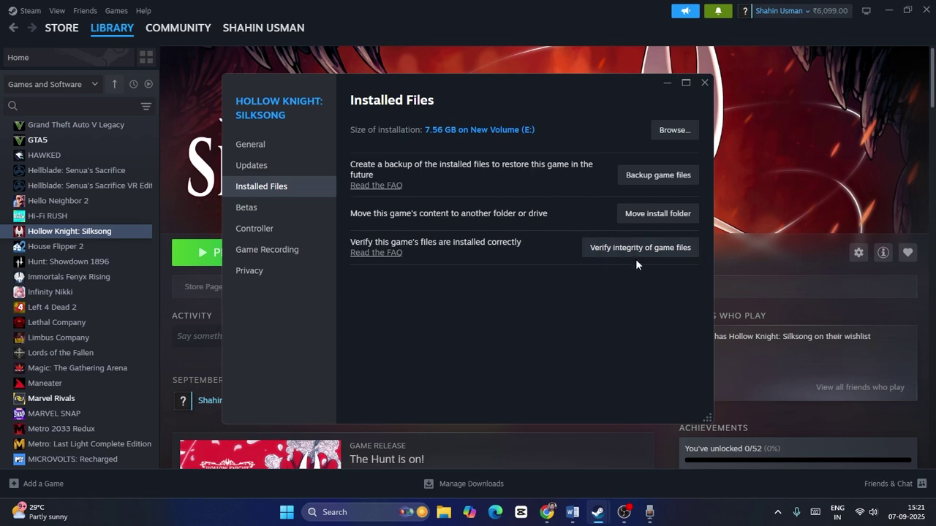
click(704, 82)
click(572, 512)
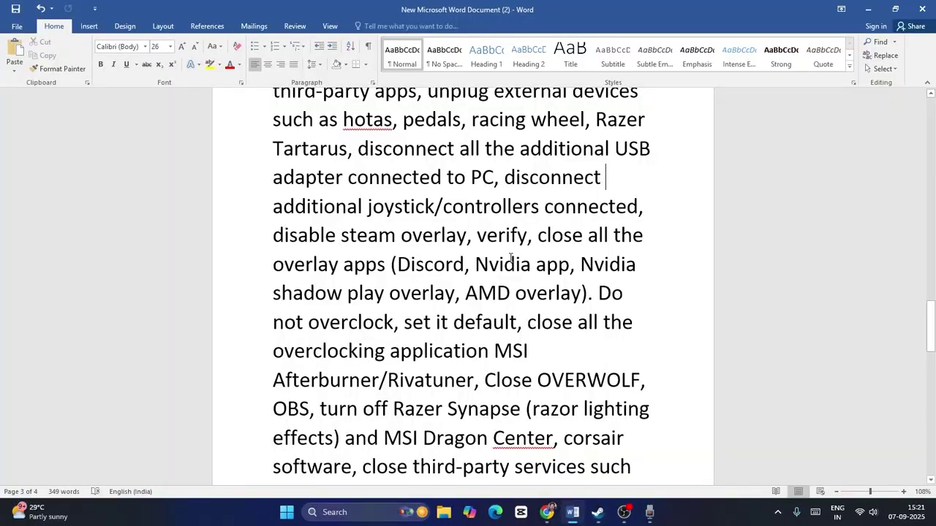
scroll(578, 233, down, 2)
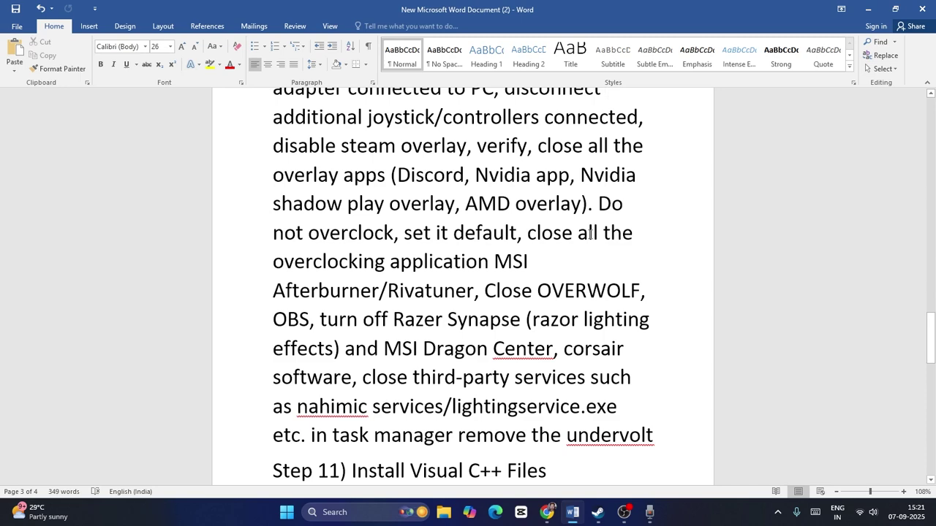
- Open Task Manager maximized, check the background processes and the End task option for Antimalware Service Executable, and close it
click(348, 503)
text(task)
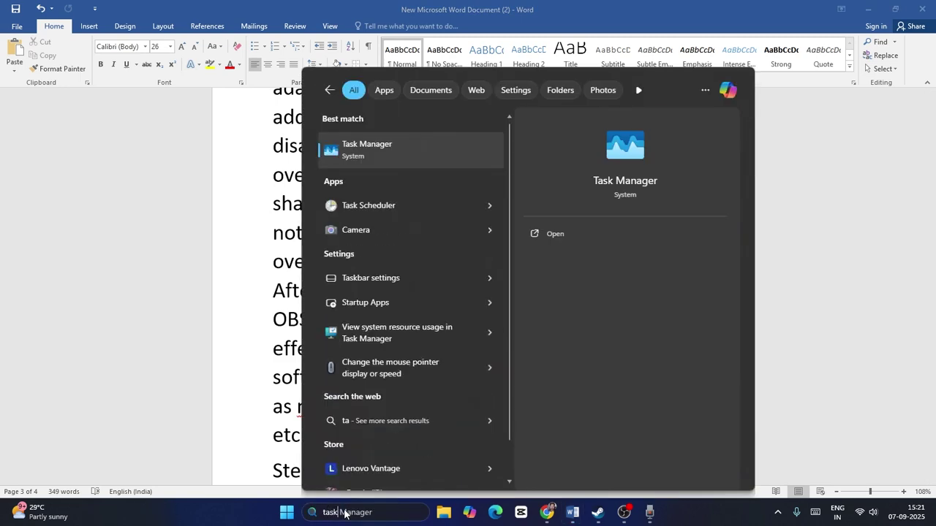
text( manager)
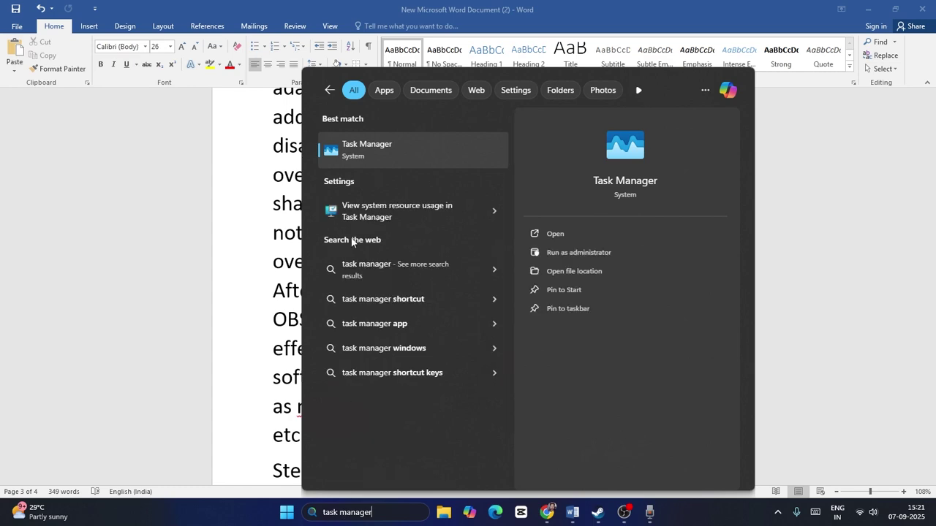
click(366, 147)
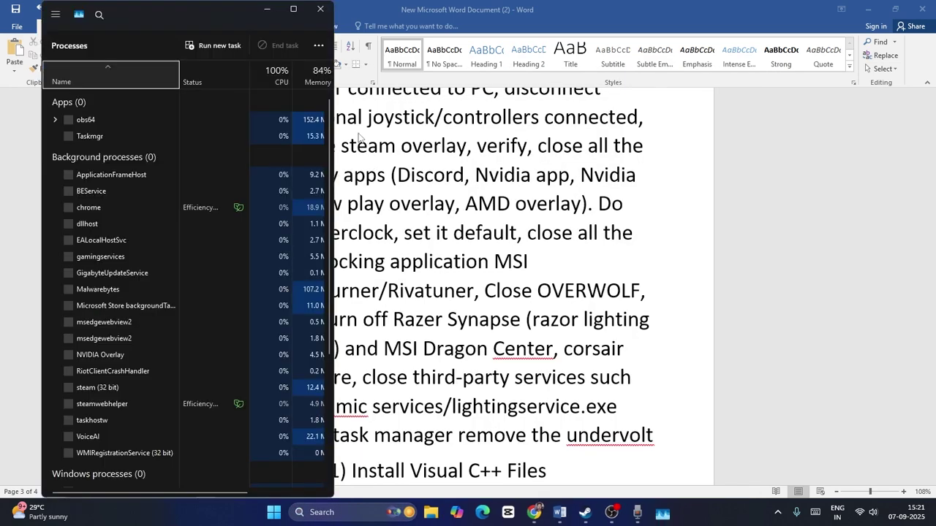
click(294, 8)
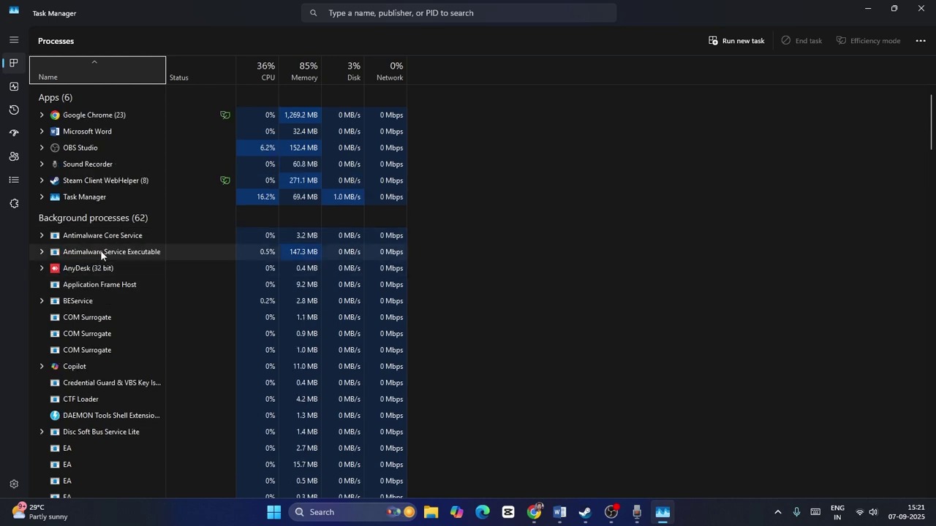
right_click(103, 251)
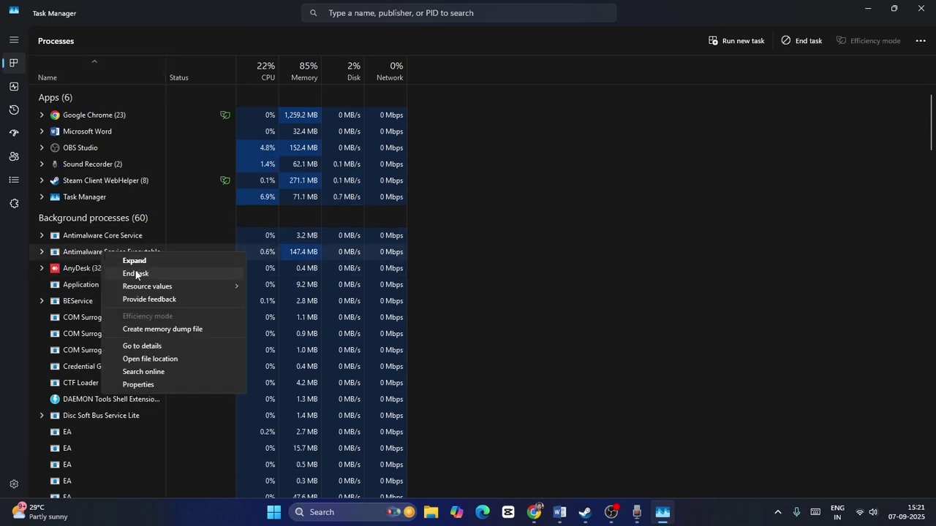
click(232, 204)
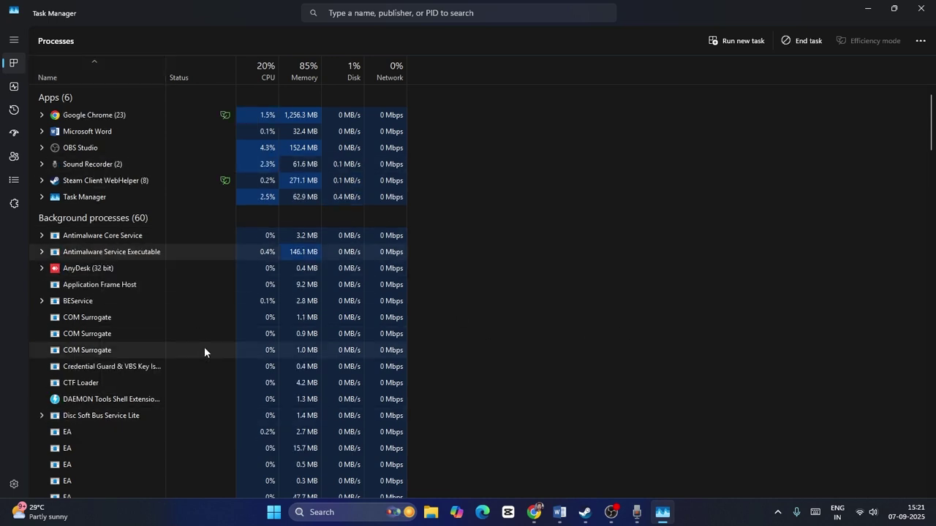
click(920, 13)
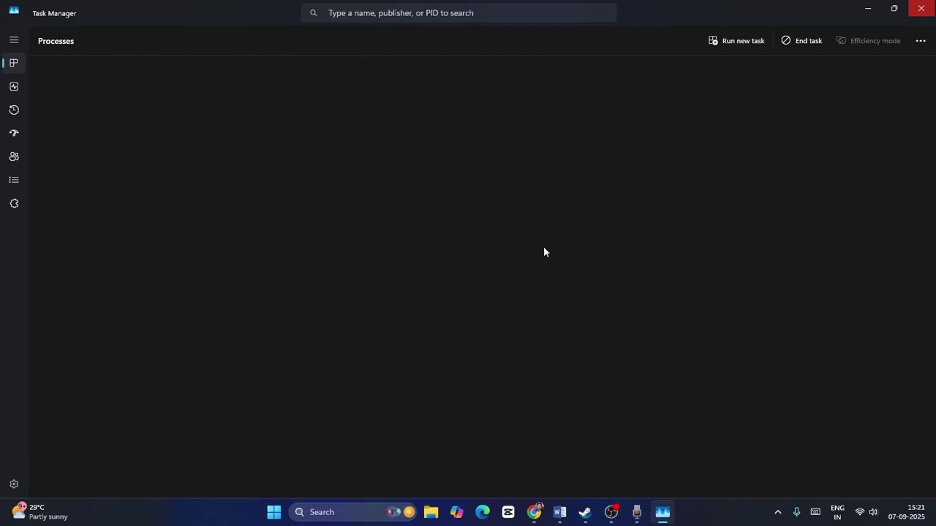
- Read Steps 11 and 12 in the Word document on Visual C++ files, power saver mode and GPU scheduling
scroll(553, 212, down, 2)
scroll(553, 213, down, 5)
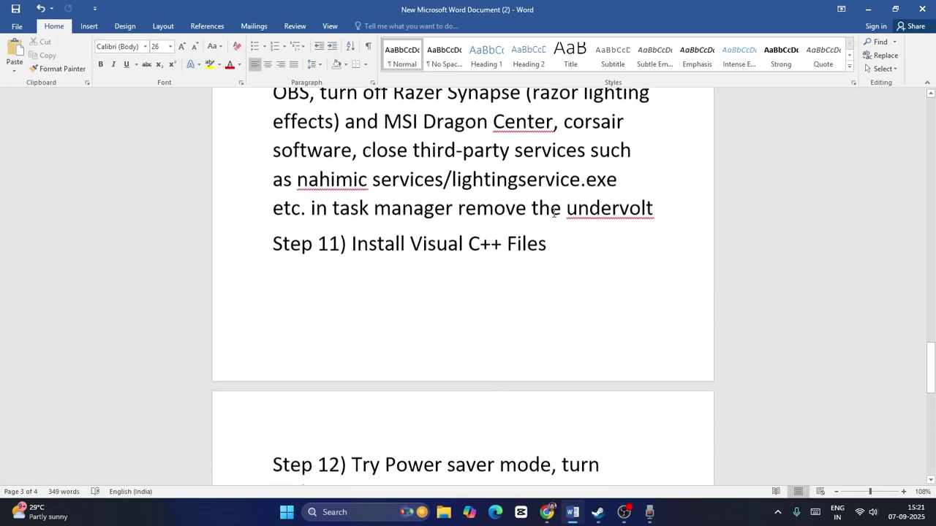
scroll(554, 213, down, 2)
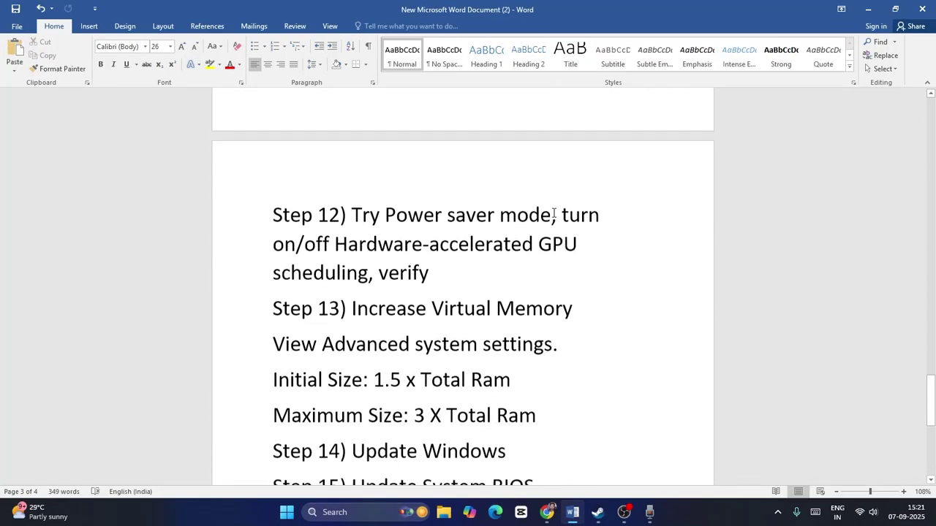
drag(352, 186, 529, 187)
click(443, 236)
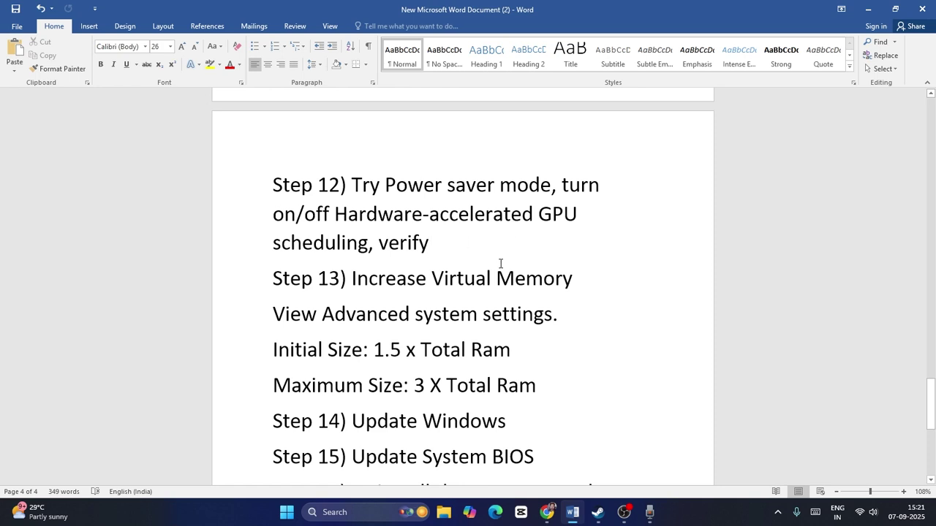
- Open the Power Options in Control Panel
click(370, 510)
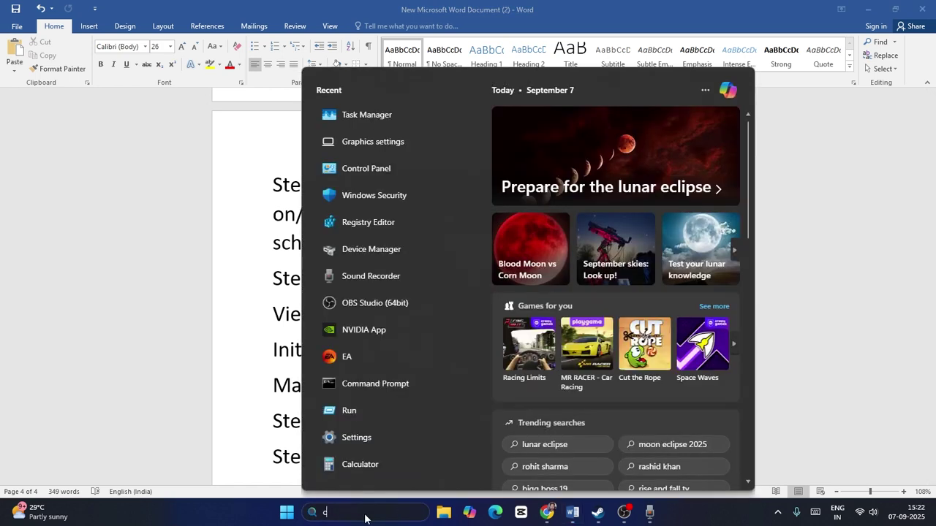
text(control)
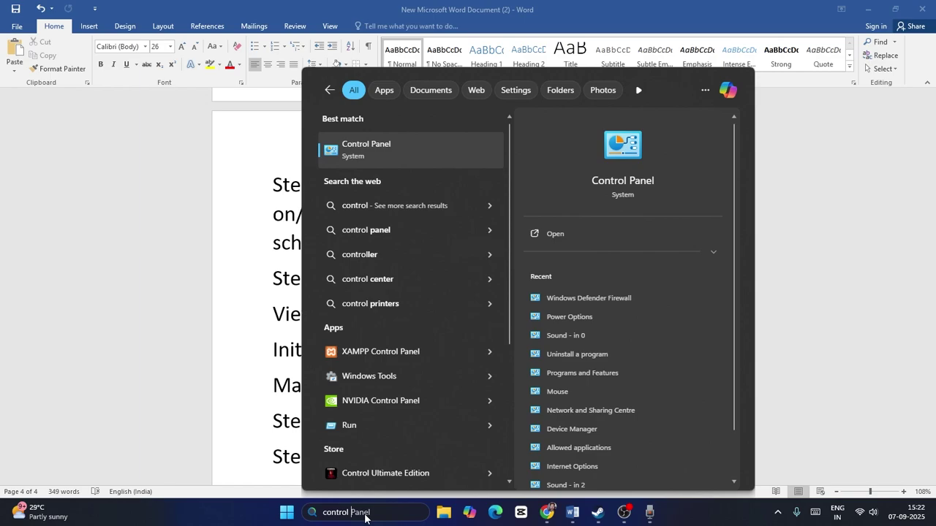
click(455, 155)
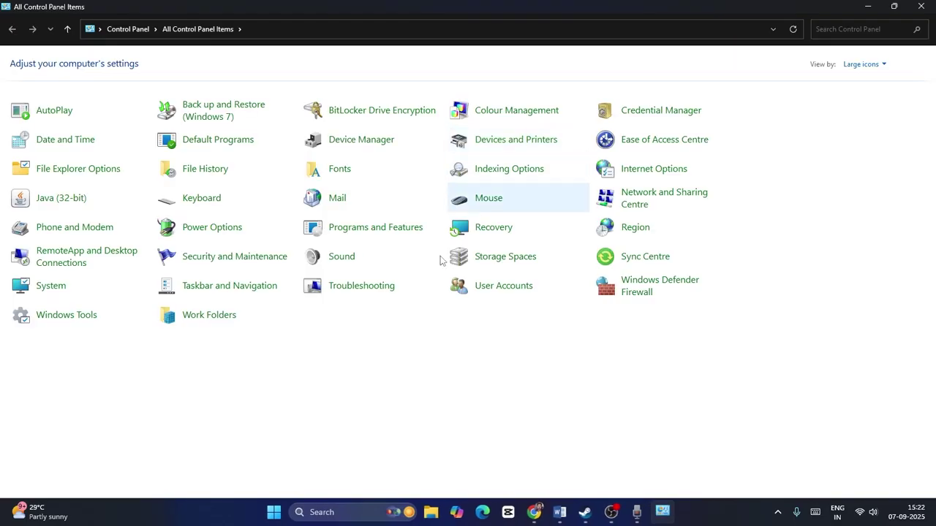
click(199, 232)
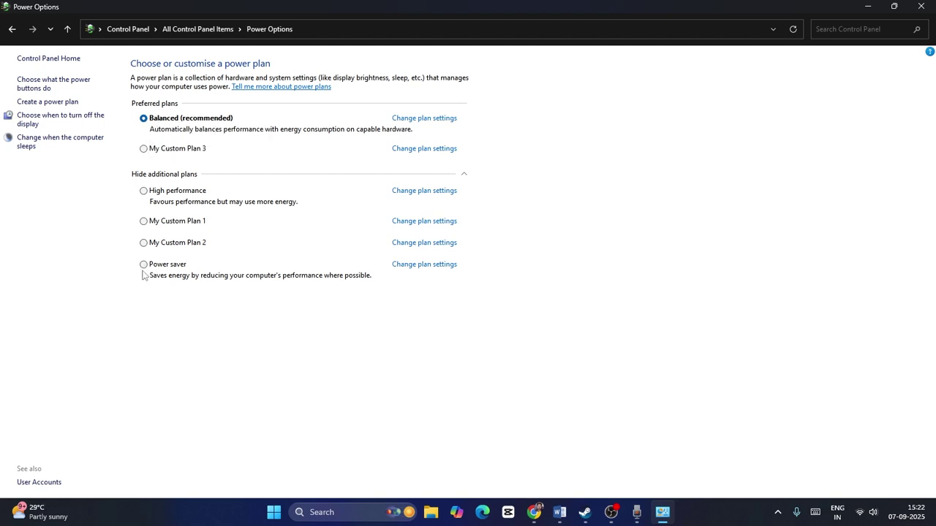
- Close Power Options and turn off Hardware-accelerated GPU scheduling in the advanced graphics settings of Windows Settings
click(921, 6)
click(352, 516)
text(settings)
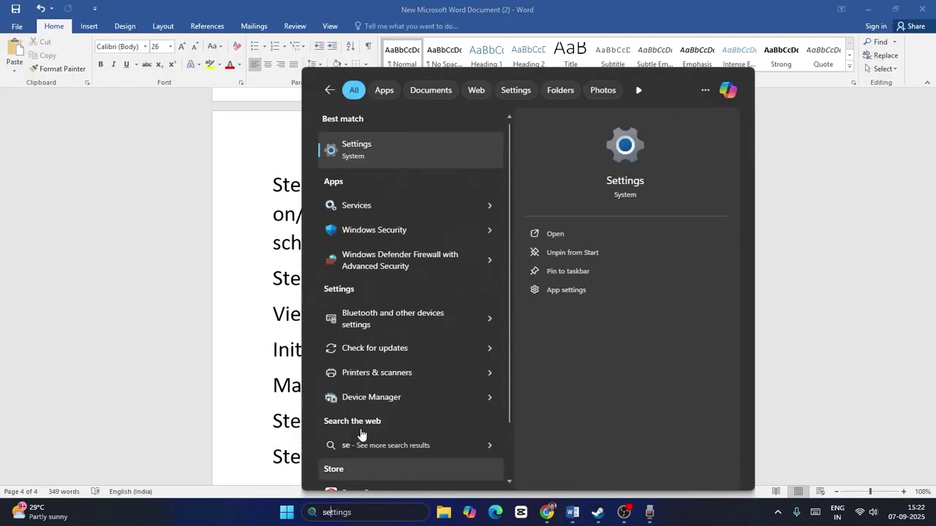
click(368, 145)
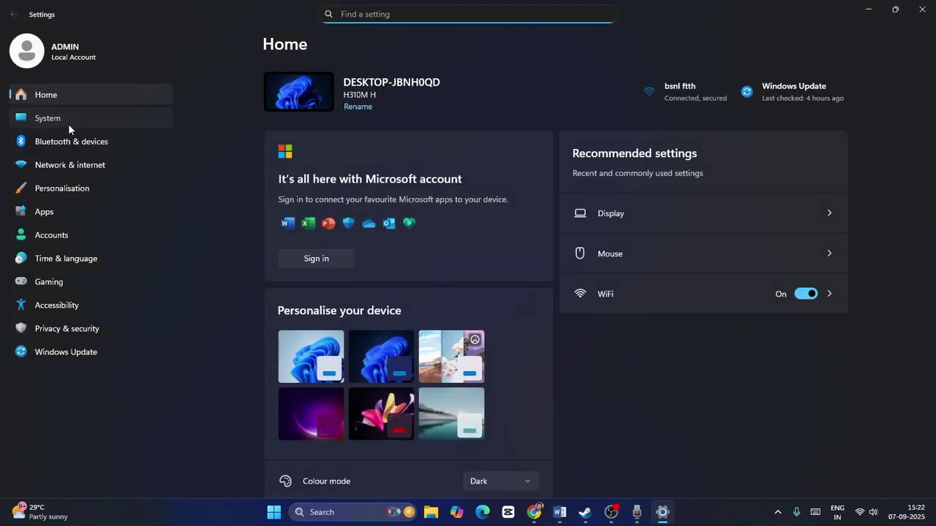
click(68, 122)
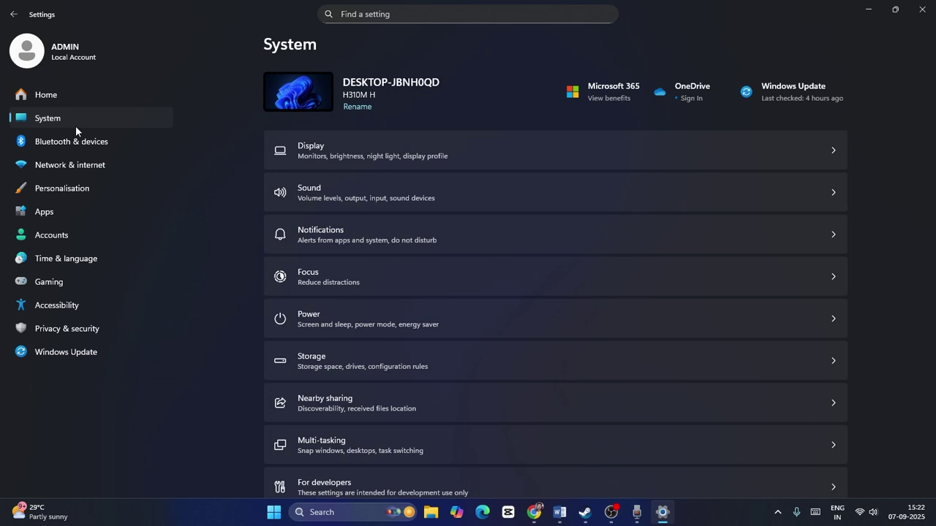
click(336, 156)
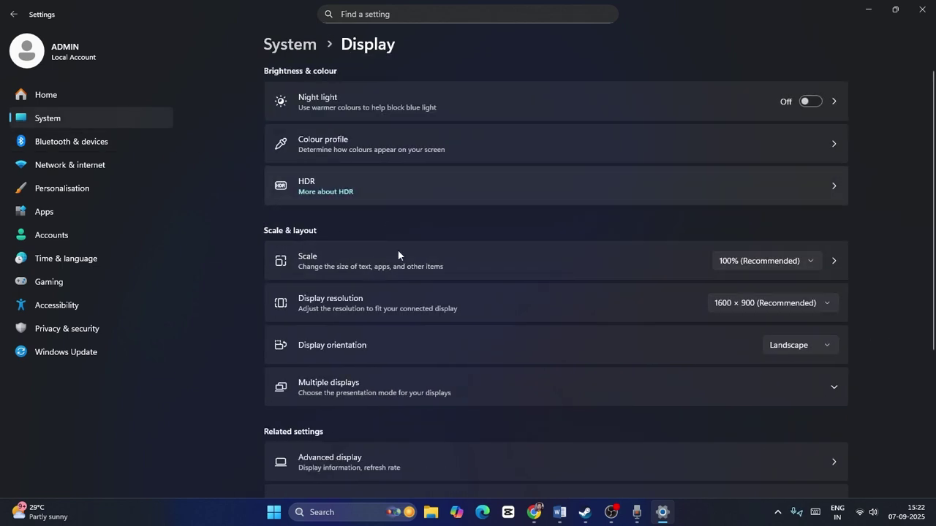
scroll(400, 278, down, 3)
click(314, 296)
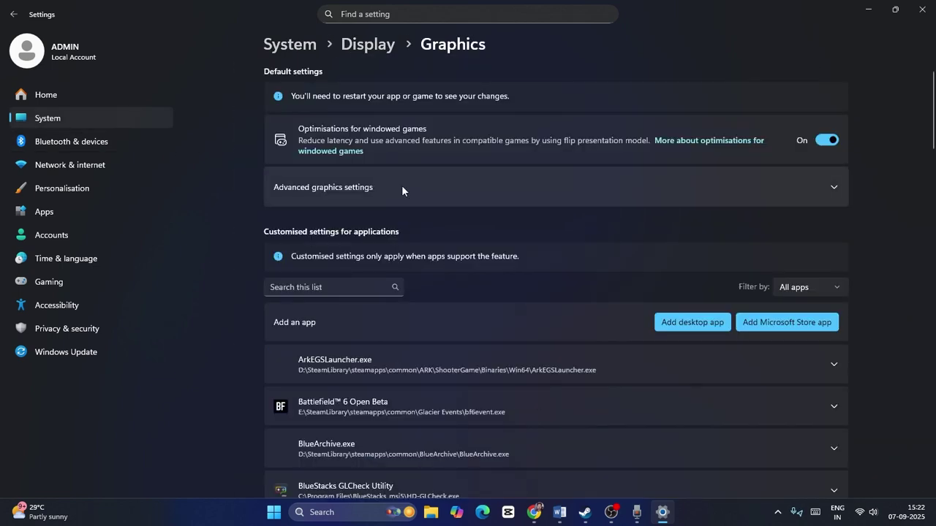
click(402, 187)
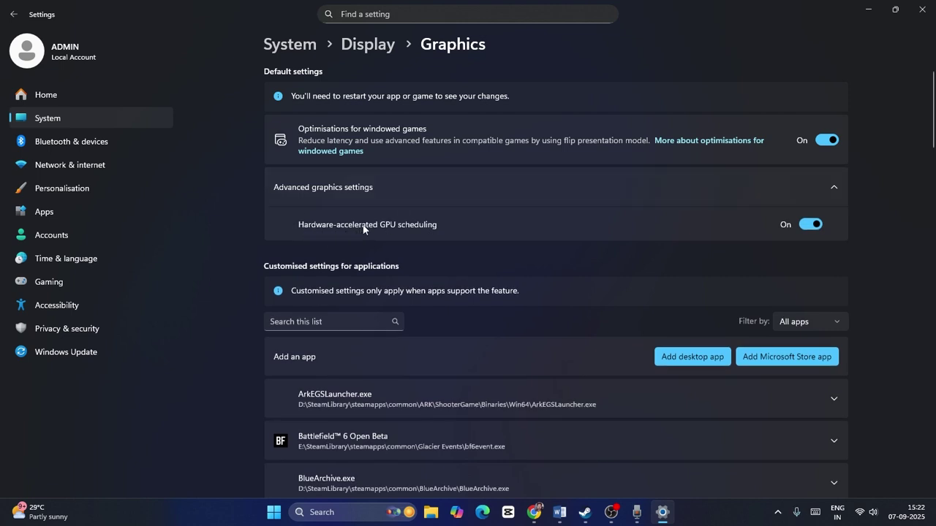
click(811, 226)
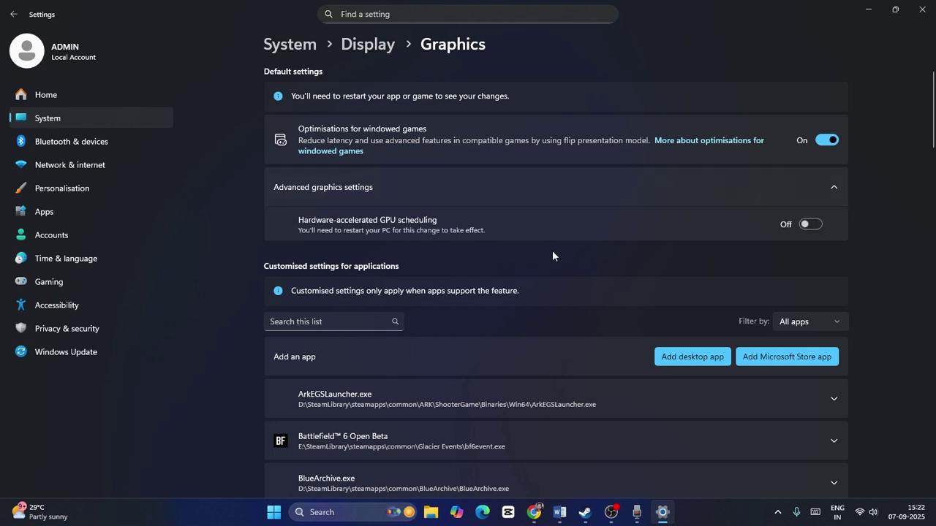
- View Hollow Knight: Silksong in Steam, turn Hardware-accelerated GPU scheduling back on, and close Settings
click(584, 512)
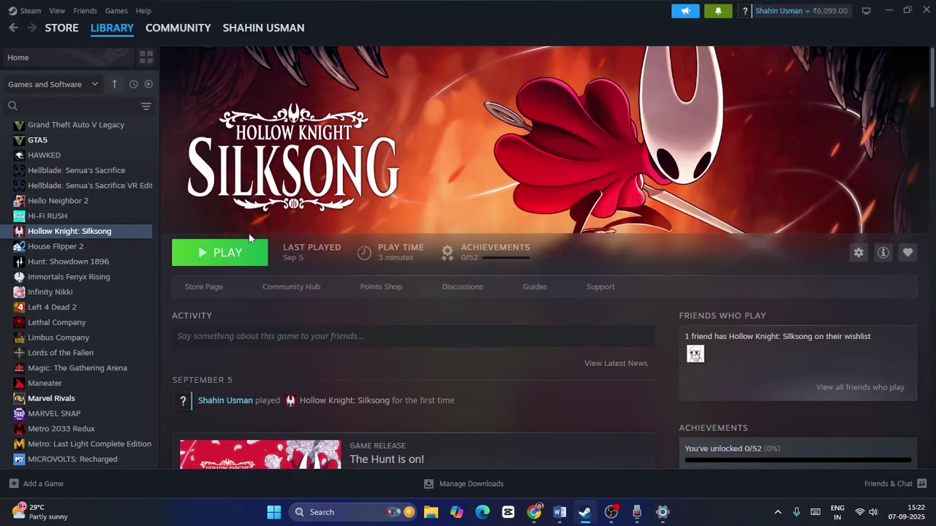
click(888, 10)
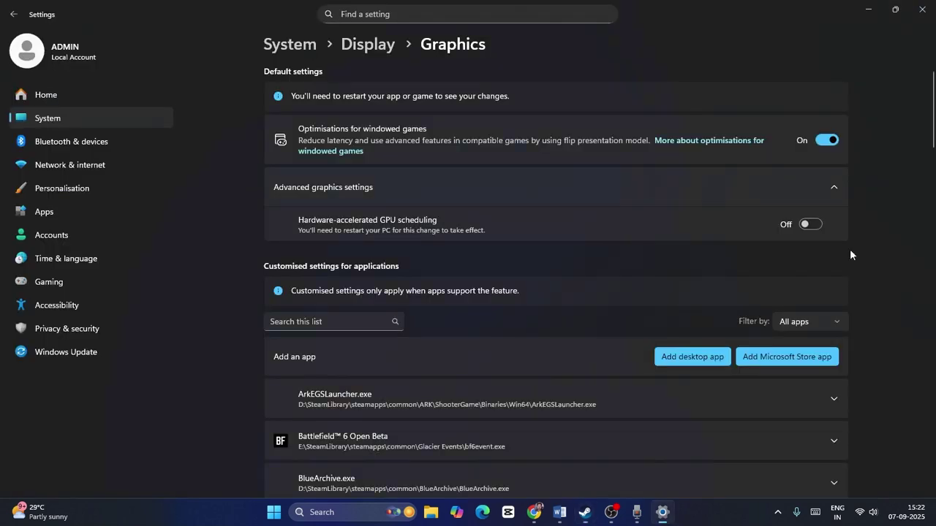
click(813, 225)
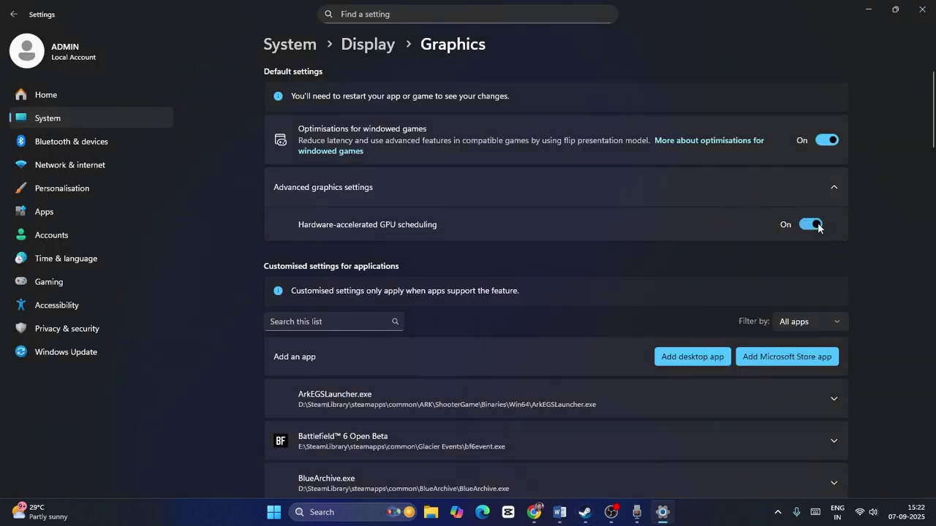
click(922, 9)
- View Step 13 in the Word document and open the Virtual Memory settings from the advanced system settings' performance options
scroll(609, 278, down, 3)
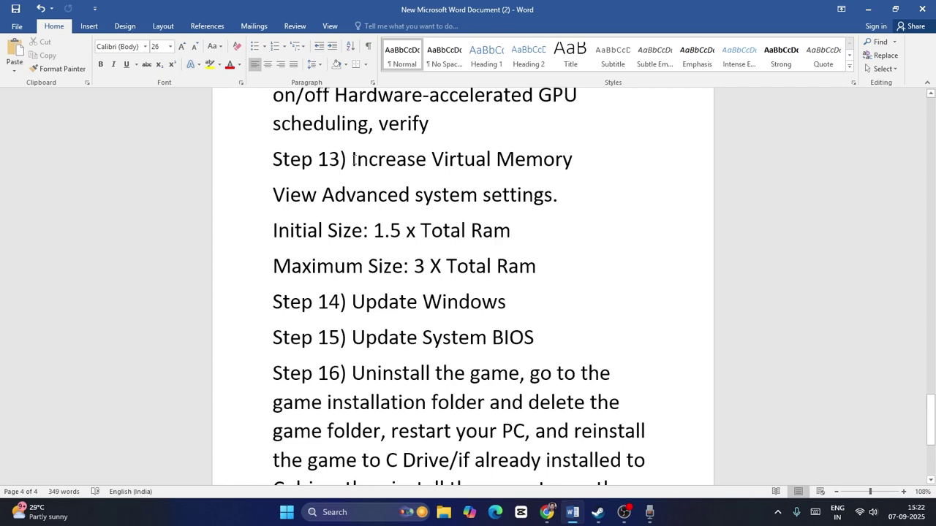
click(361, 514)
text(view advanced system setti)
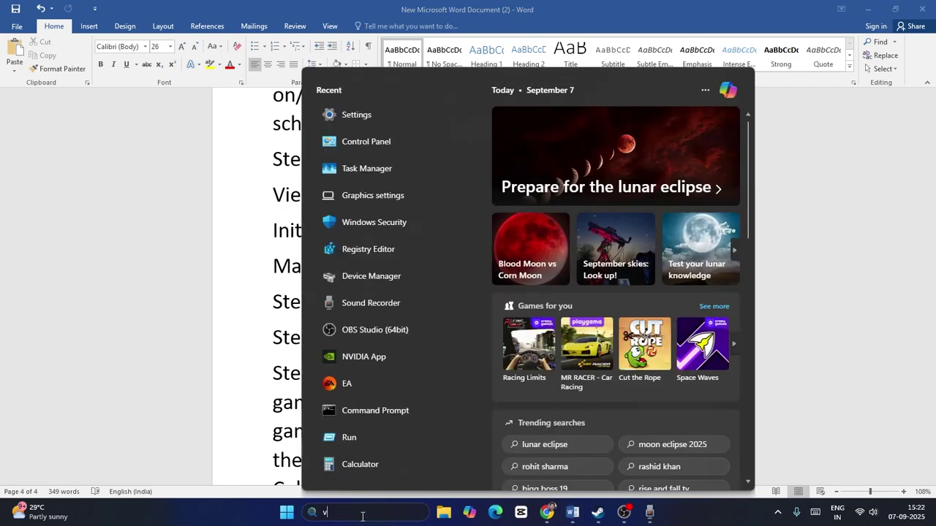
key(ctrl+Left)
key(ctrl+Left)
key(ctrl+Left)
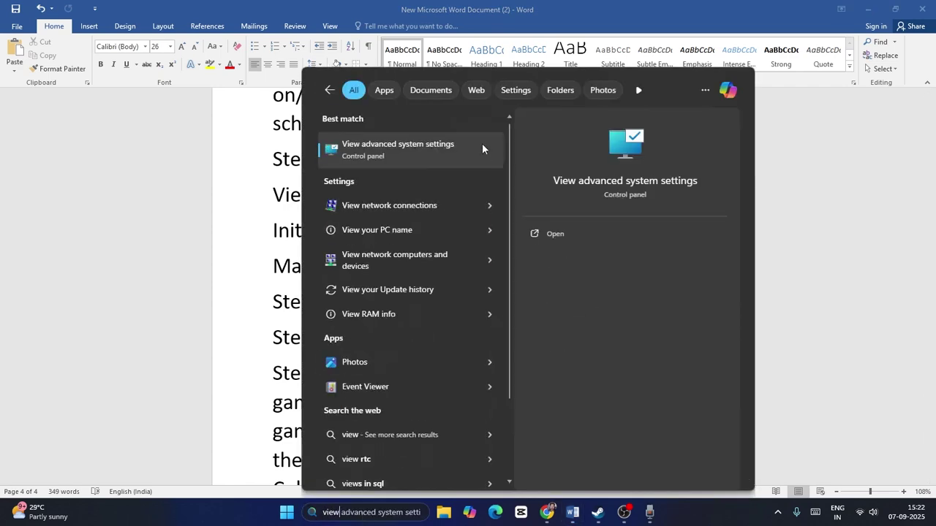
click(482, 144)
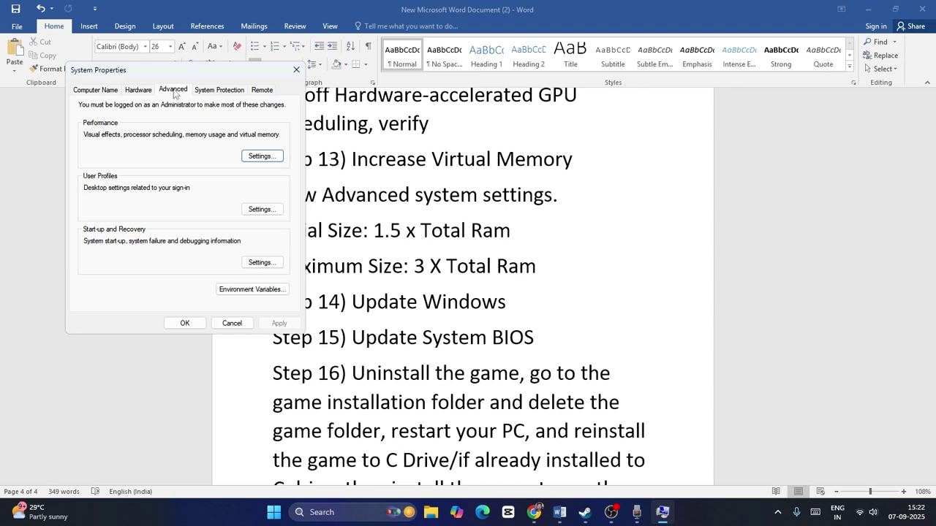
click(272, 159)
click(153, 135)
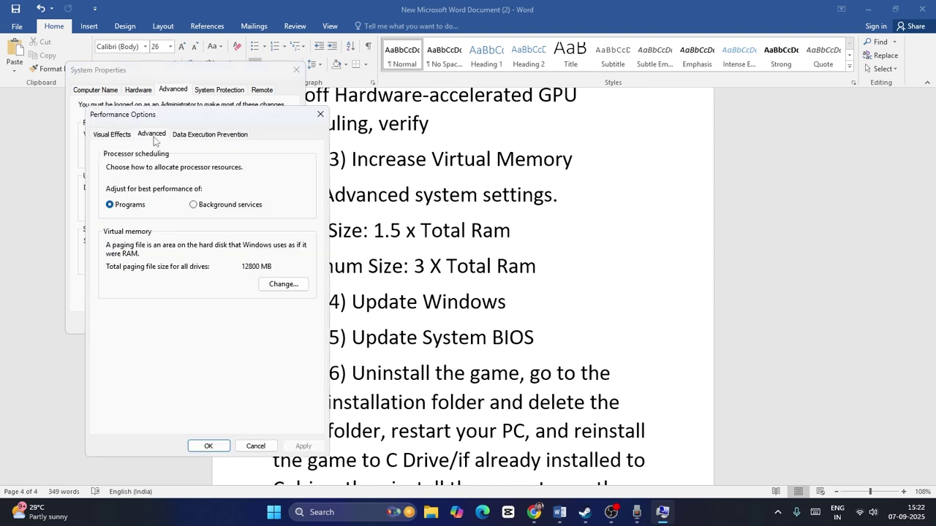
click(282, 285)
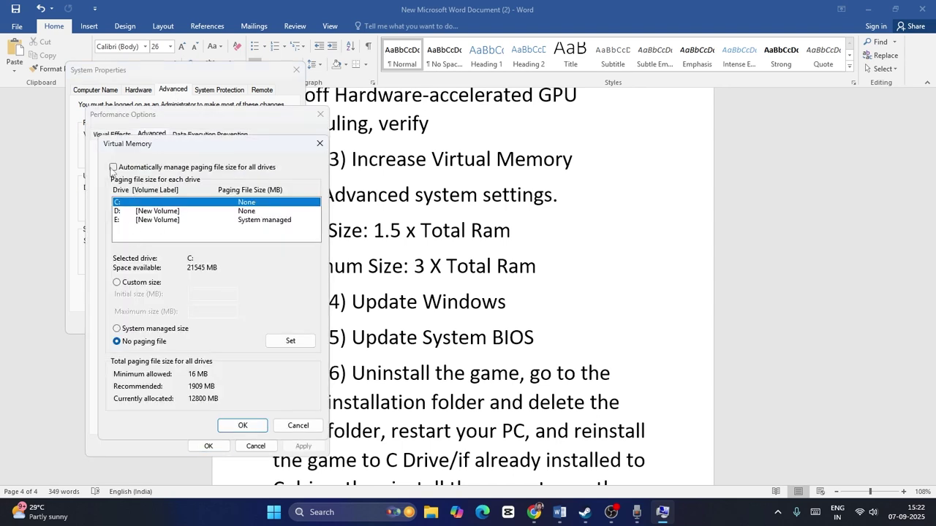
- Select drive E: and choose a custom paging file size for it
click(119, 221)
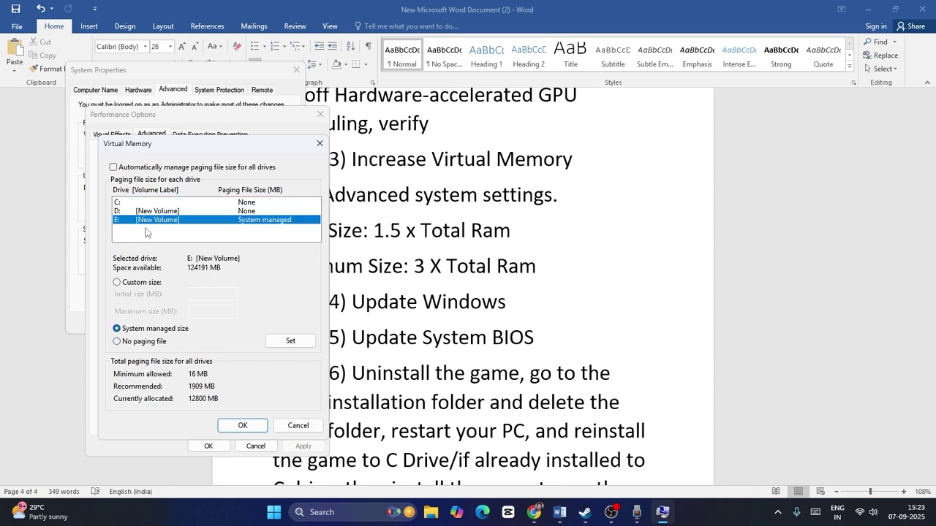
click(117, 282)
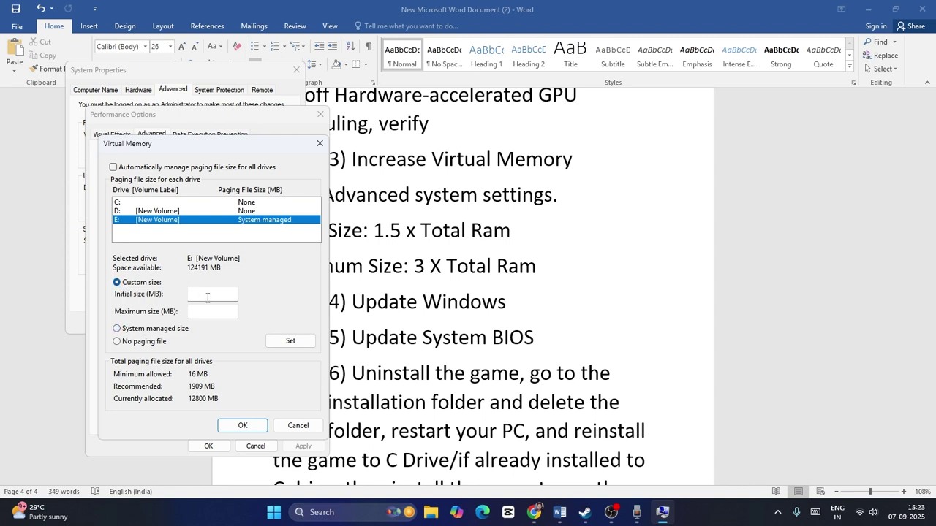
click(207, 298)
click(199, 314)
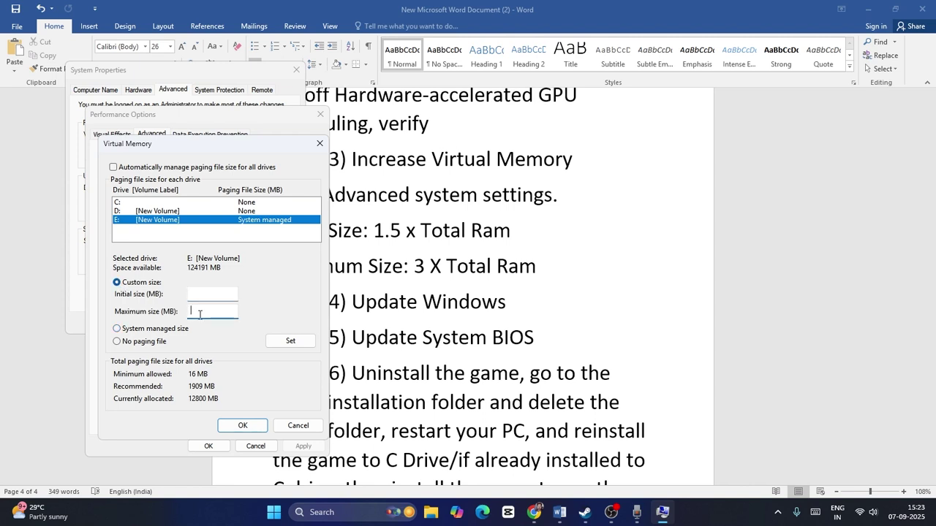
- Open Calculator and convert 16 GB of RAM to megabytes by multiplying 16 by 1024
click(339, 511)
text(cal)
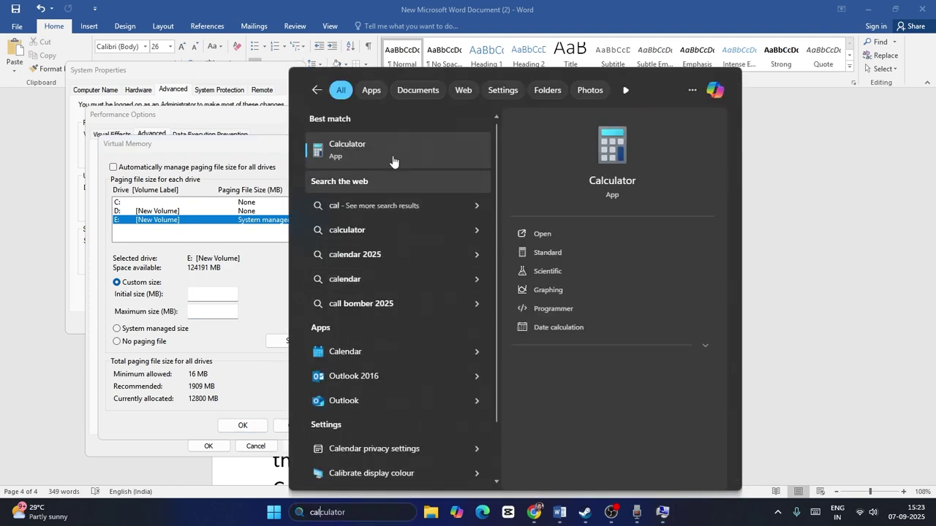
click(393, 161)
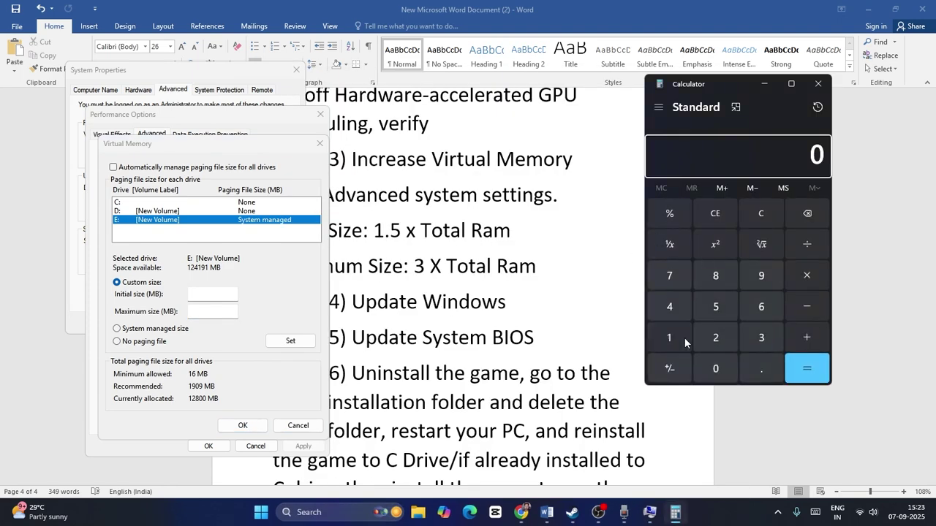
click(684, 338)
click(761, 306)
click(807, 275)
click(669, 337)
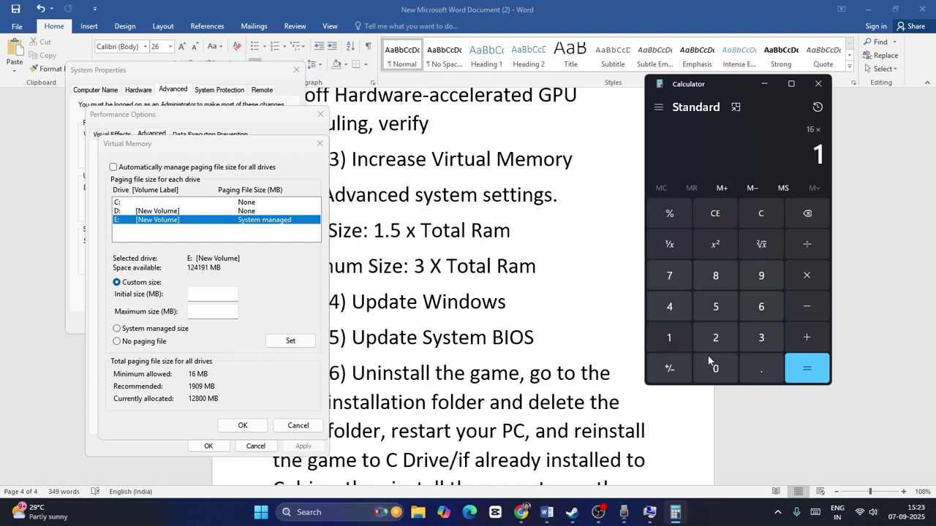
click(716, 368)
click(715, 338)
click(669, 306)
click(807, 369)
- Multiply the RAM size by 1.5 and copy 24,576 into the initial paging file size for drive E:
click(806, 278)
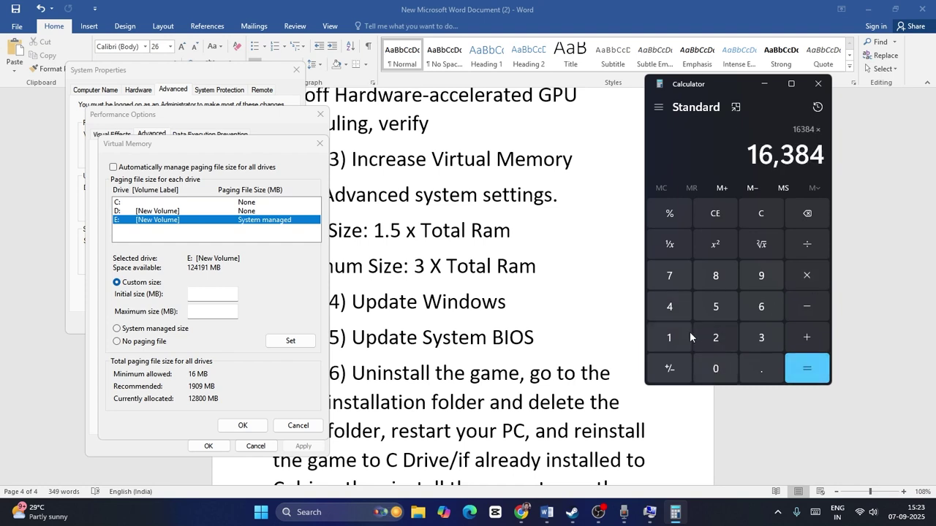
click(680, 337)
click(761, 368)
click(715, 306)
click(807, 368)
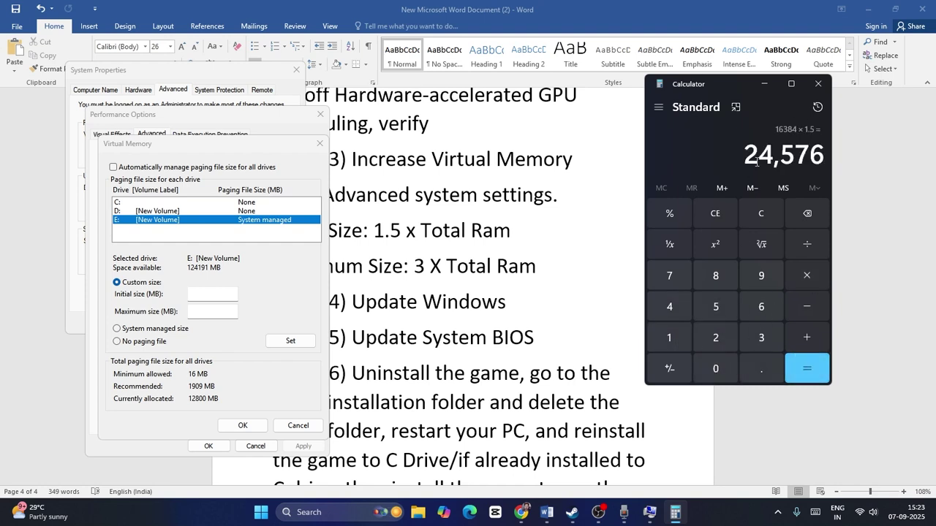
drag(751, 153, 825, 155)
key(super+c)
right_click(808, 156)
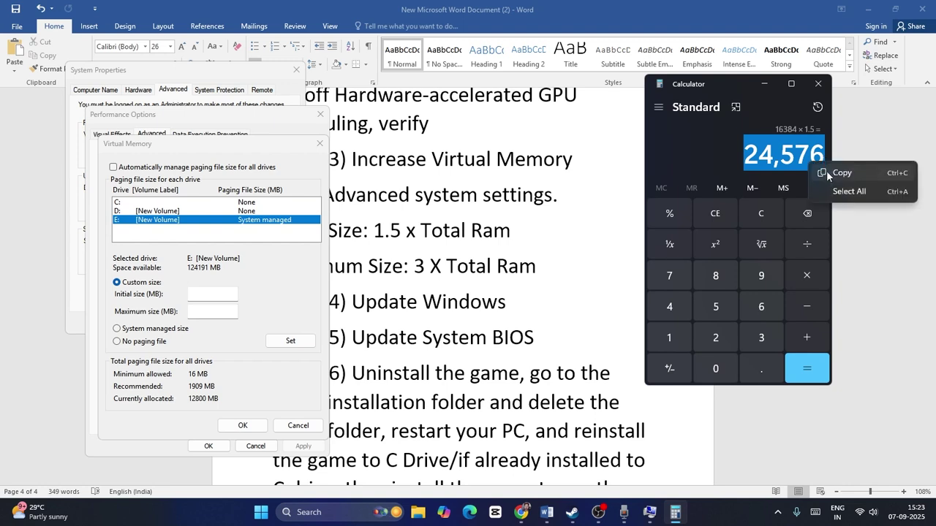
click(826, 172)
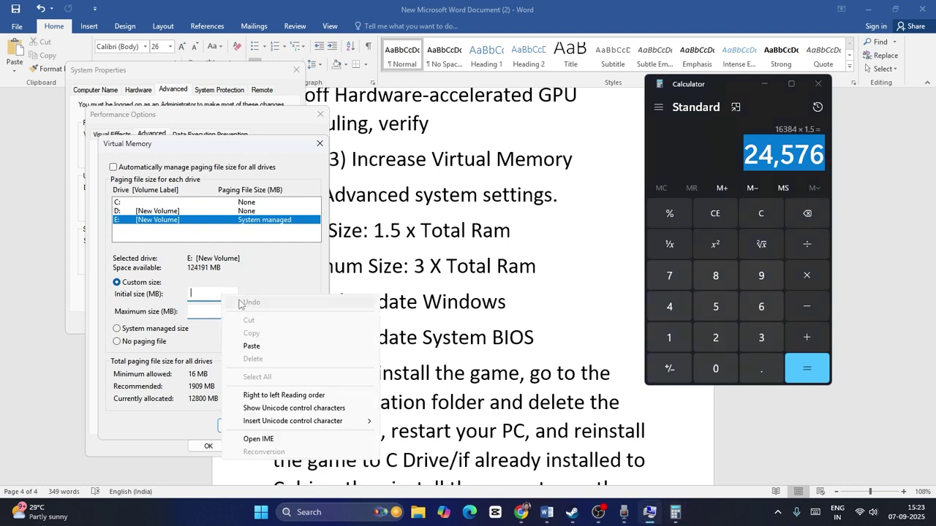
click(250, 346)
key(Tab)
- Clear the calculation and multiply 16 by 1024 again
click(715, 213)
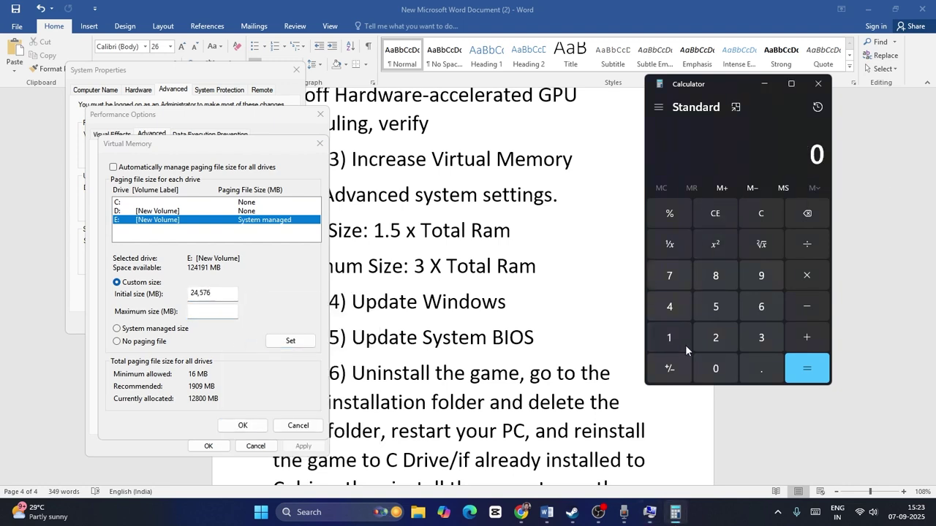
click(669, 338)
click(761, 307)
click(806, 275)
click(668, 338)
click(716, 368)
click(715, 337)
click(669, 306)
click(807, 368)
- Multiply the RAM size by 3 and copy 49,152 into the maximum paging file size for drive E:
click(807, 275)
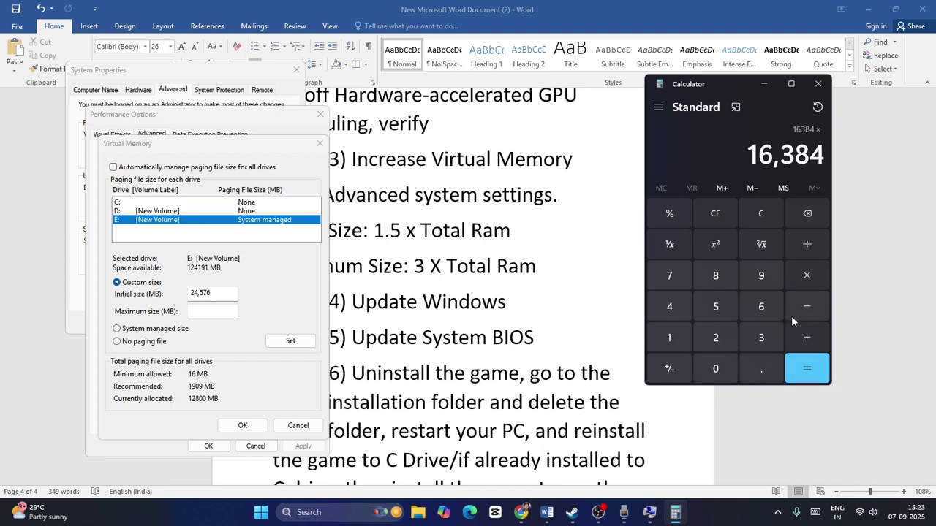
click(761, 338)
click(808, 369)
drag(761, 152, 823, 160)
key(super+c)
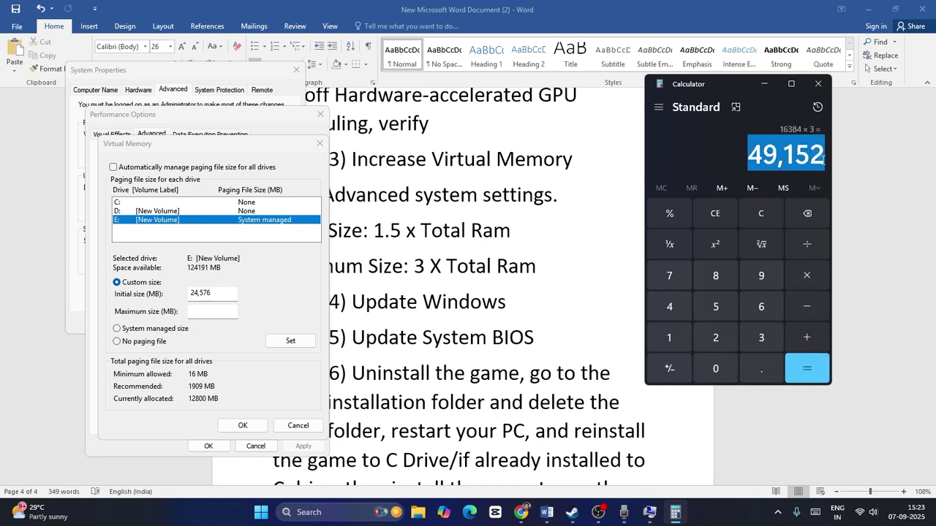
right_click(807, 157)
click(843, 173)
right_click(211, 310)
click(241, 359)
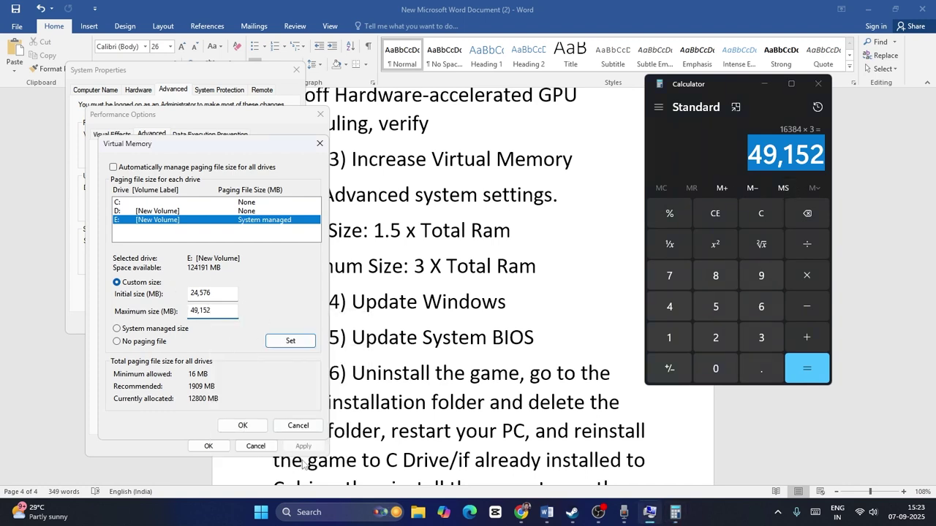
- Cancel the virtual memory changes and close Performance Options, System Properties and Calculator
click(300, 426)
click(255, 446)
click(296, 70)
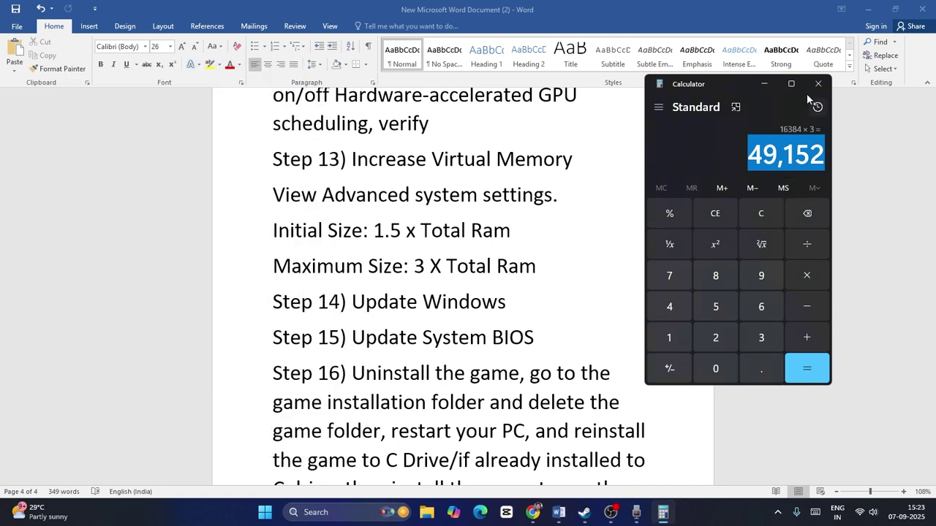
click(813, 86)
- View Steps 14 to 16 in the Word document, and open the Windows Update page in Settings
scroll(581, 242, down, 1)
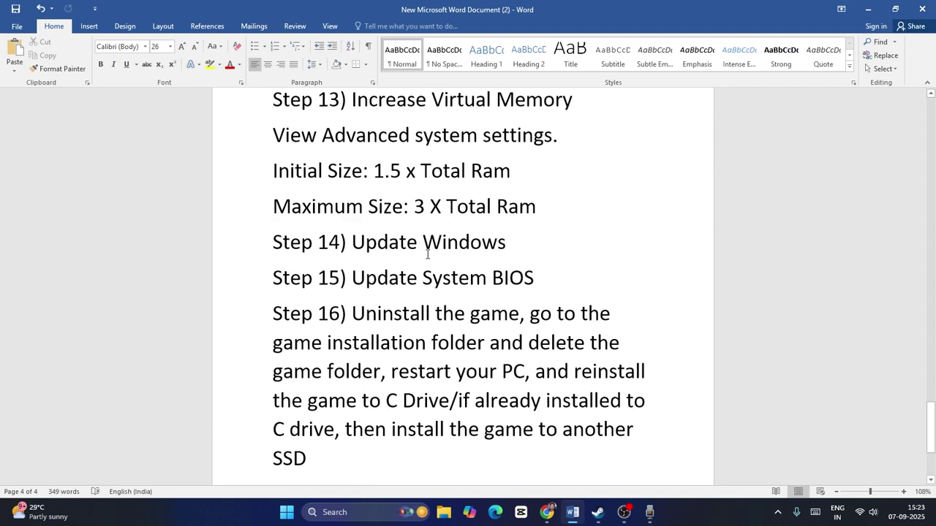
click(334, 512)
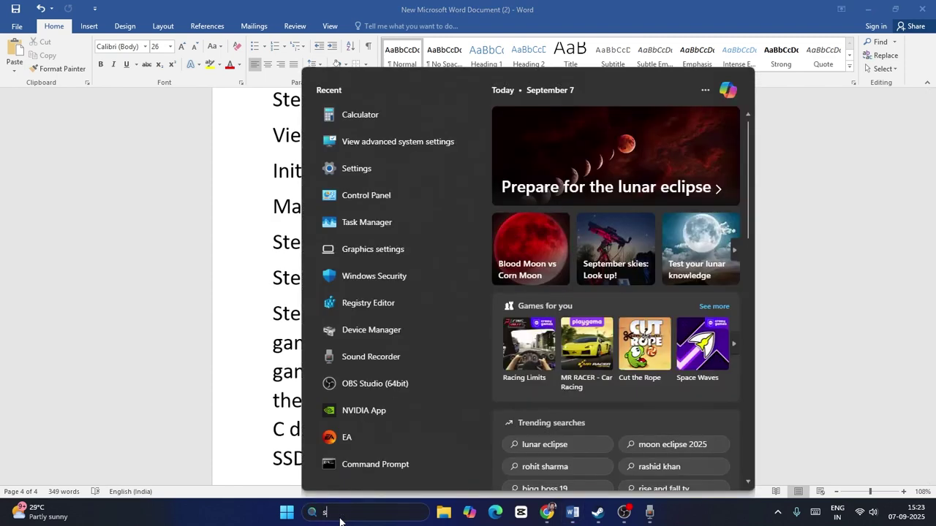
text(settings)
click(405, 158)
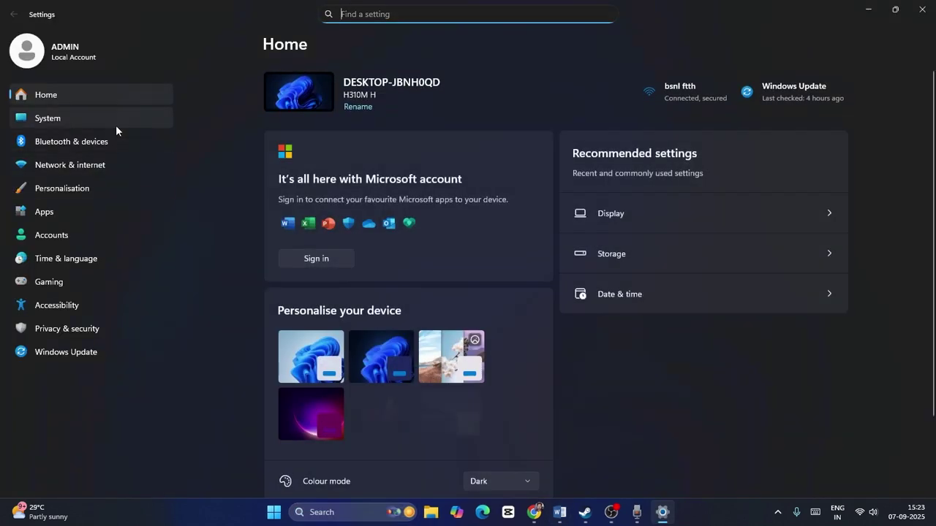
click(107, 351)
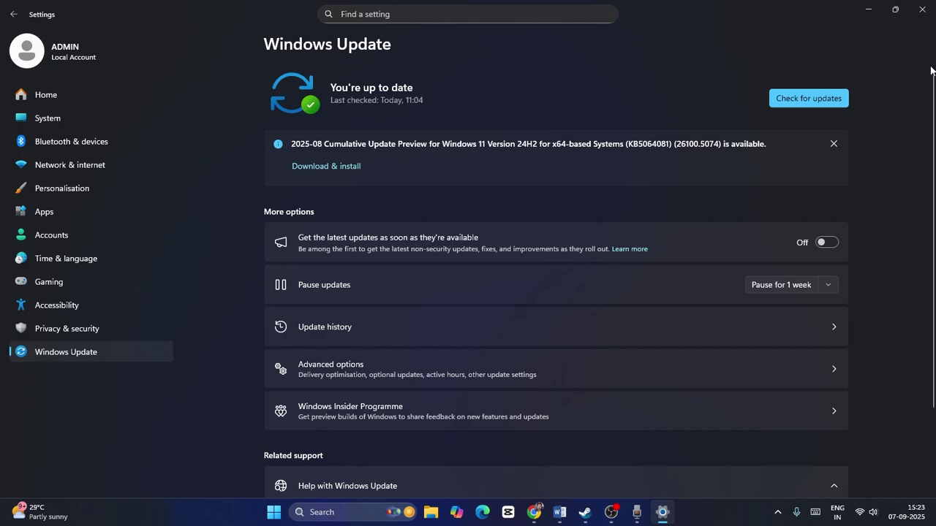
- Close Settings, switch to Steam, and bring up the uninstall option for Hollow Knight: Silksong in the library
click(922, 9)
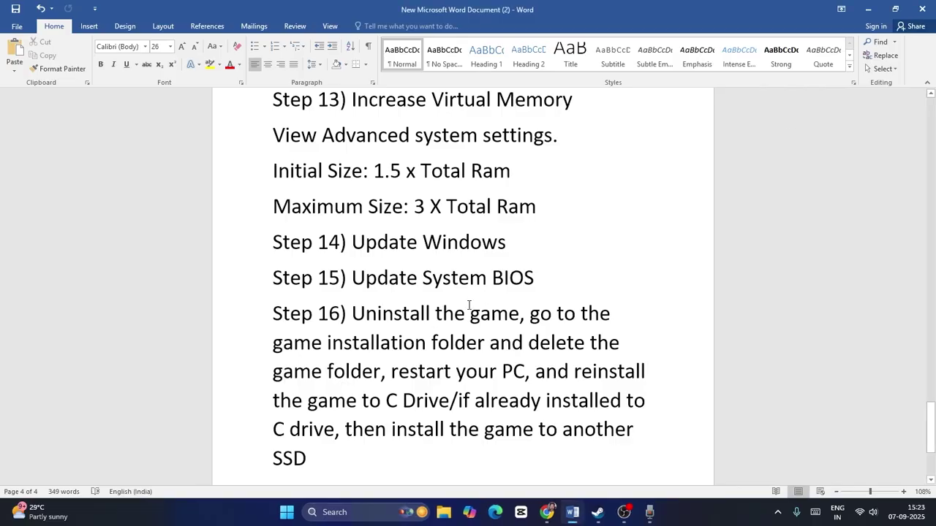
key(alt+Tab)
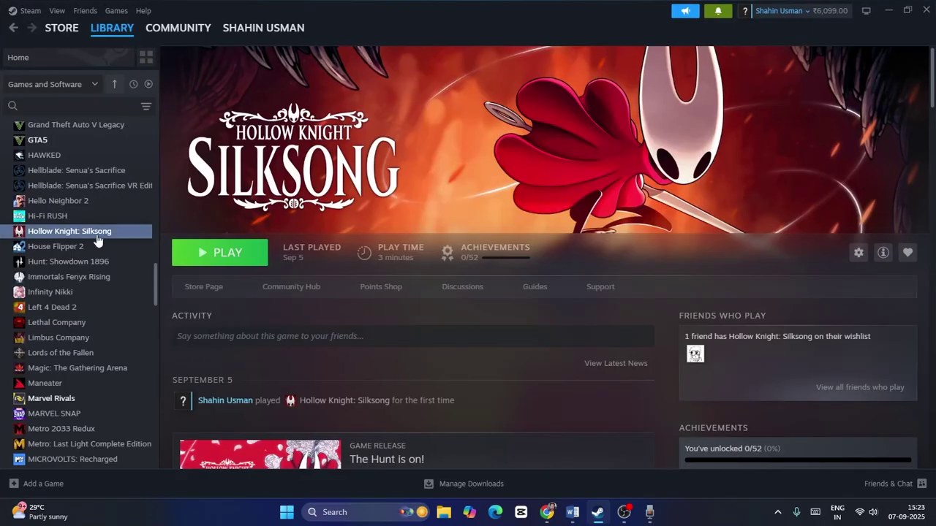
right_click(92, 238)
mouse_move(125, 305)
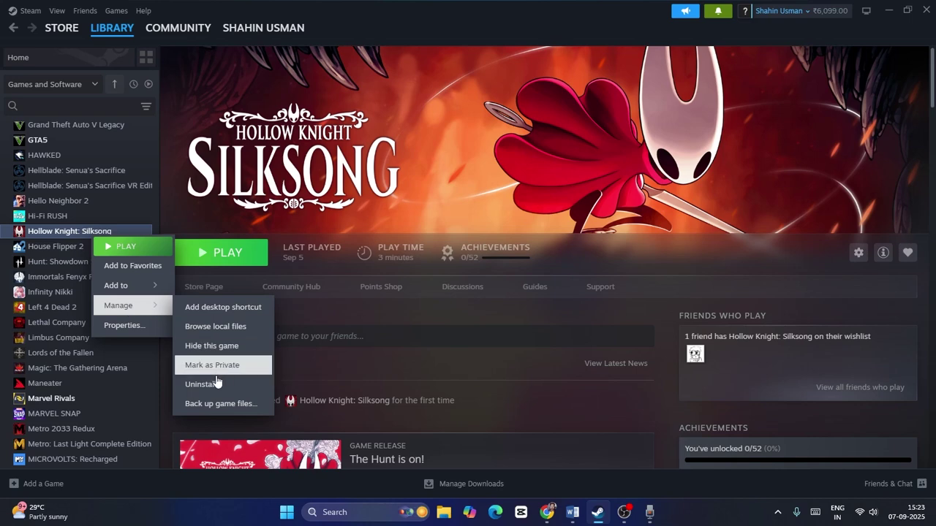
click(192, 385)
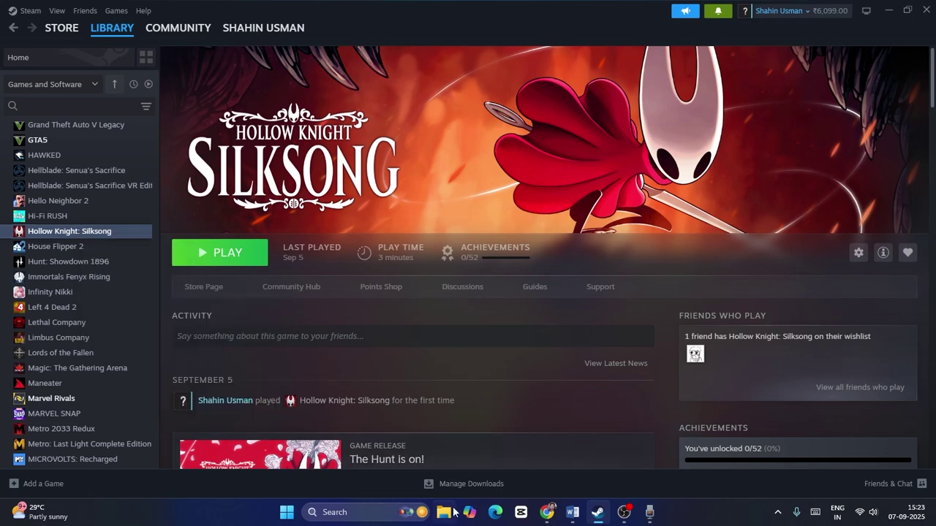
- View the computer's drives under This PC in File Explorer, and close the window
key(super+e)
click(66, 405)
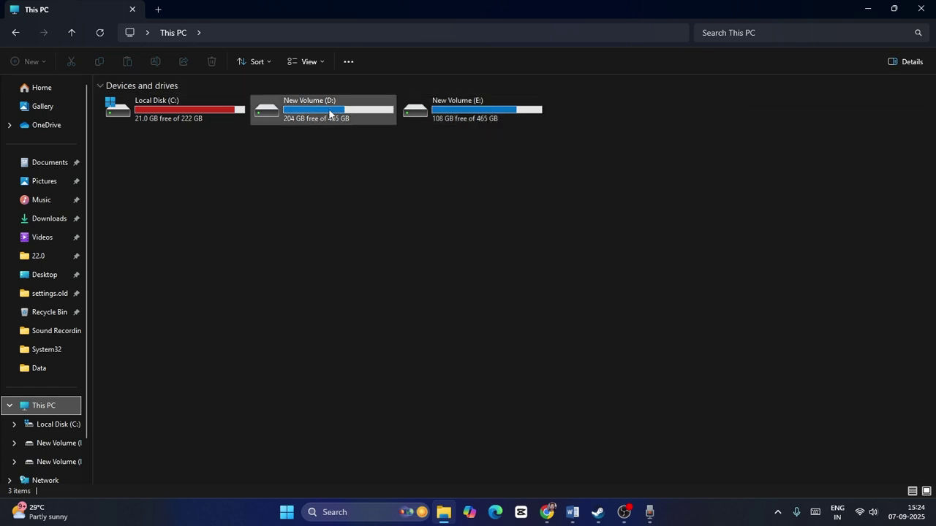
click(918, 10)
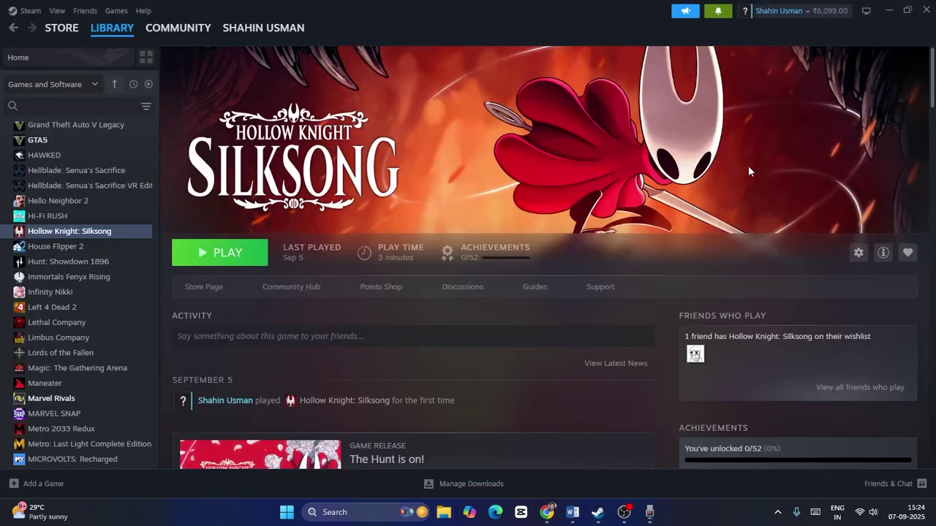